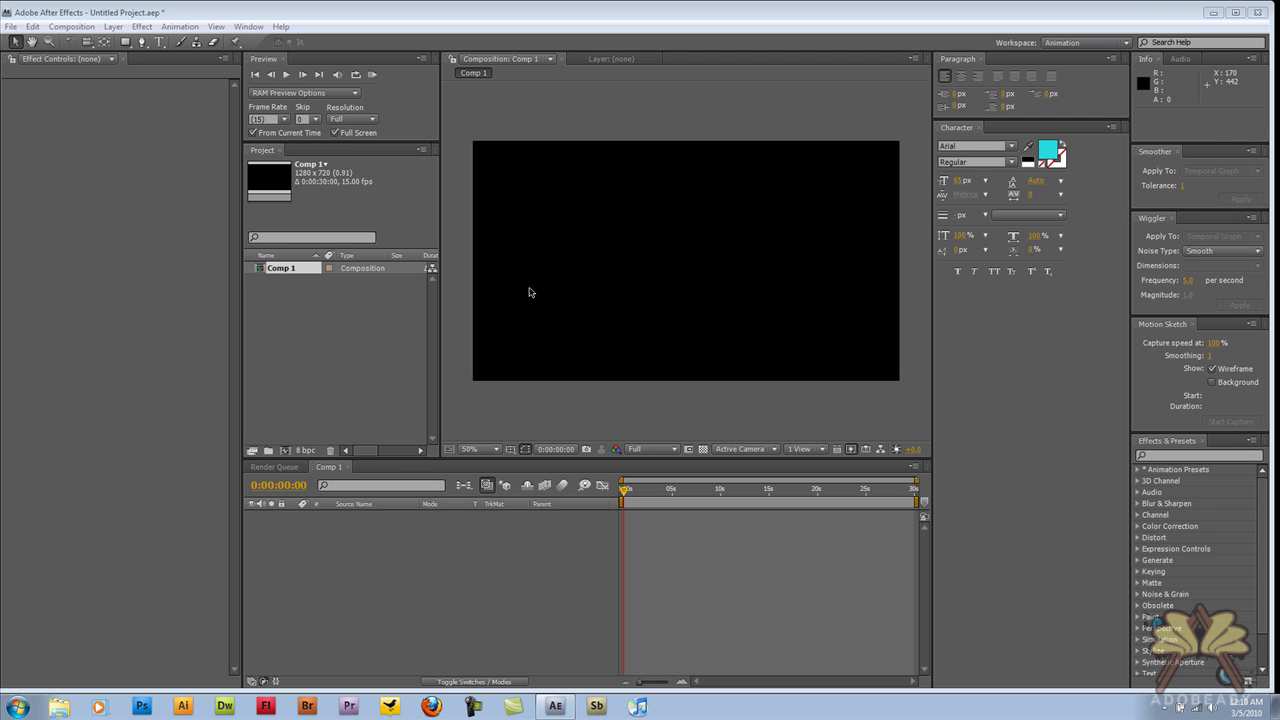
{"action": "left_click", "coordinate": [80, 28]}
{"action": "left_click", "coordinate": [96, 44]}
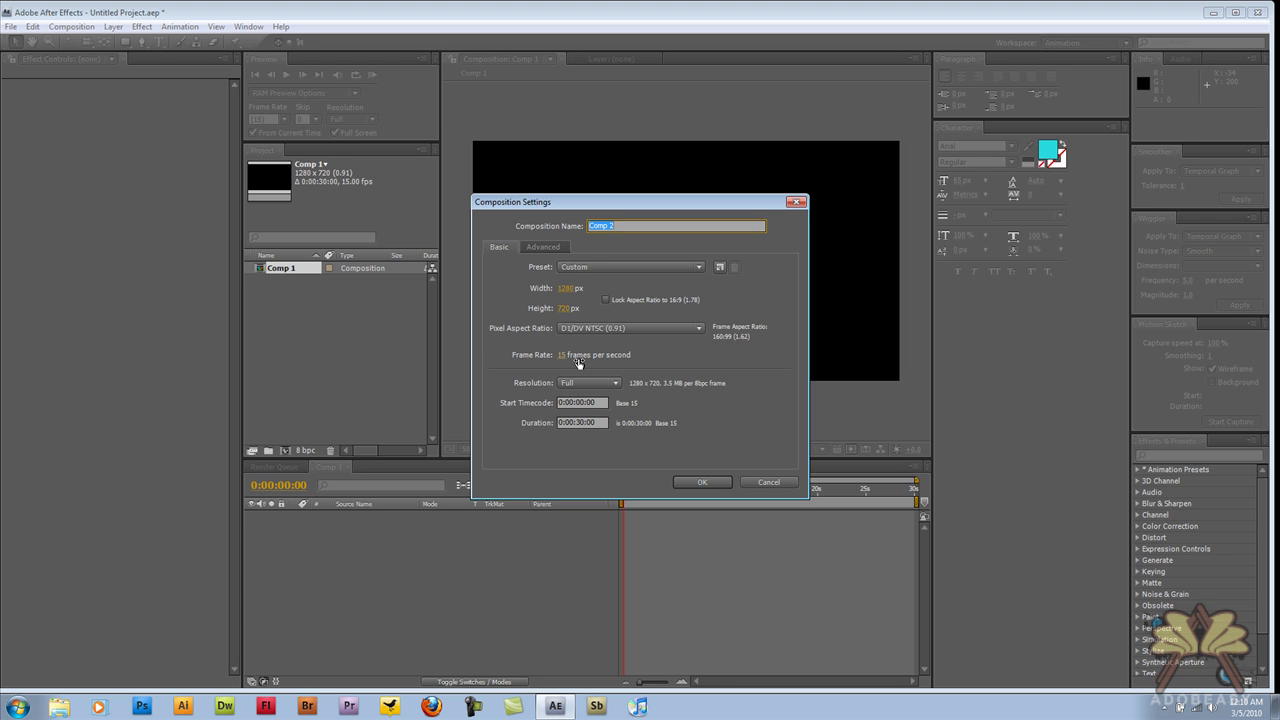
{"action": "left_click", "coordinate": [703, 483]}
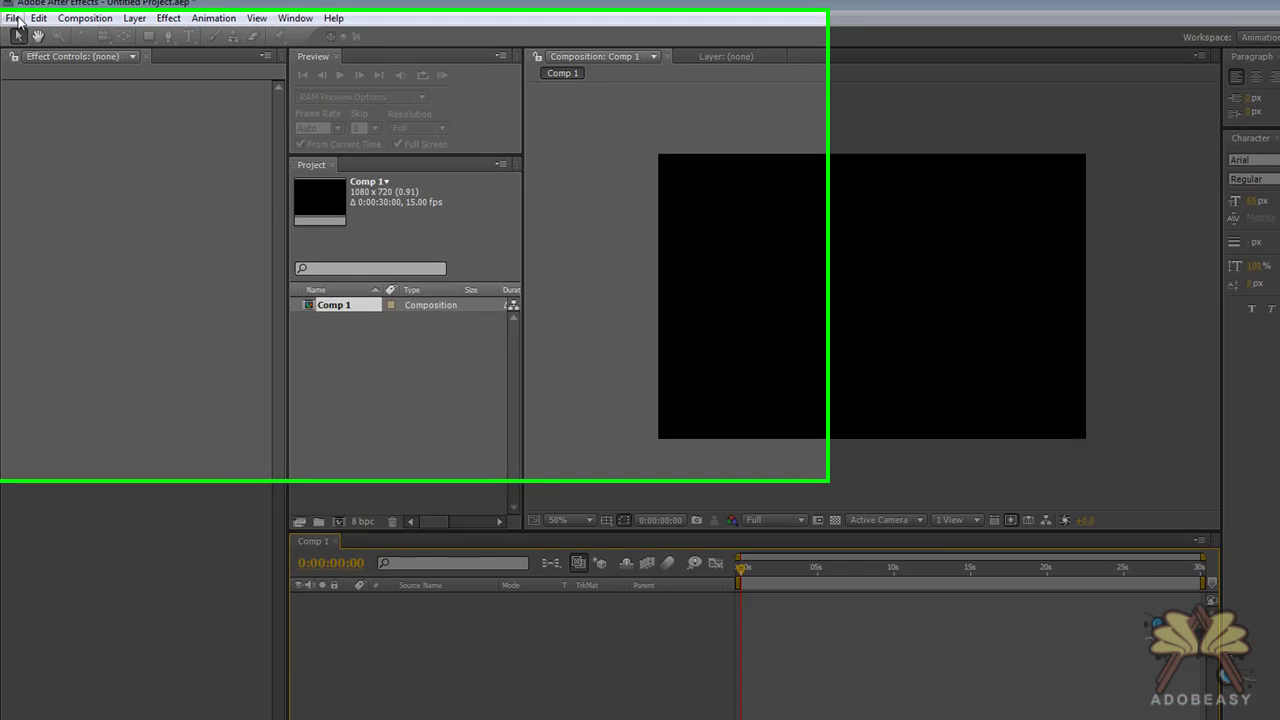
Import Adobeasy-Intro-Logo.png and place it as a centred layer in Comp 1.
{"action": "left_click", "coordinate": [13, 20]}
{"action": "mouse_move", "coordinate": [112, 392]}
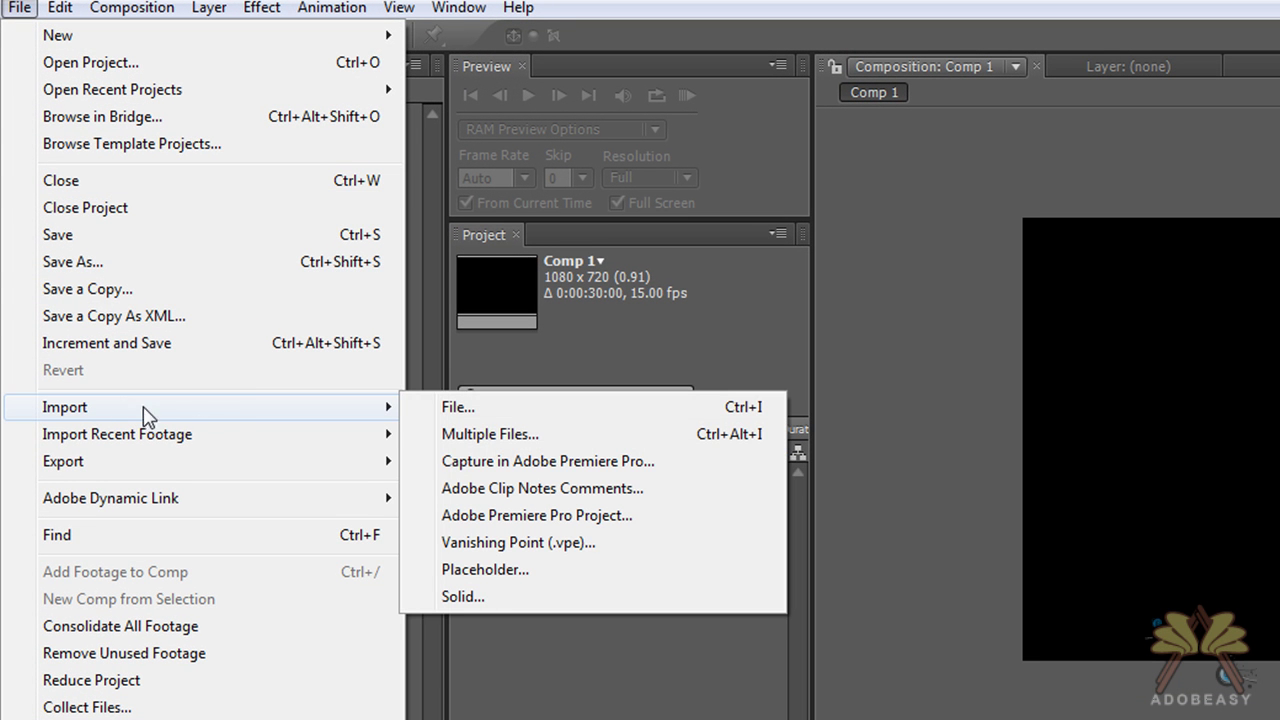
{"action": "left_click", "coordinate": [483, 409]}
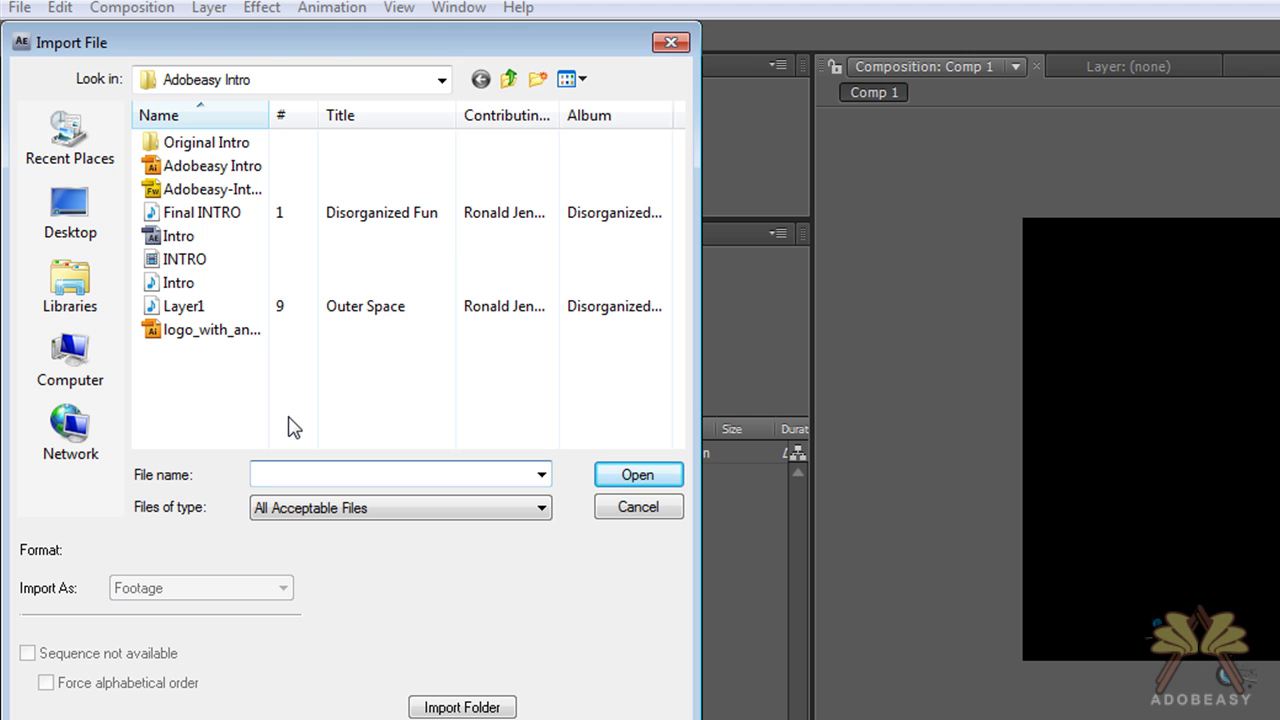
{"action": "double_click", "coordinate": [212, 189]}
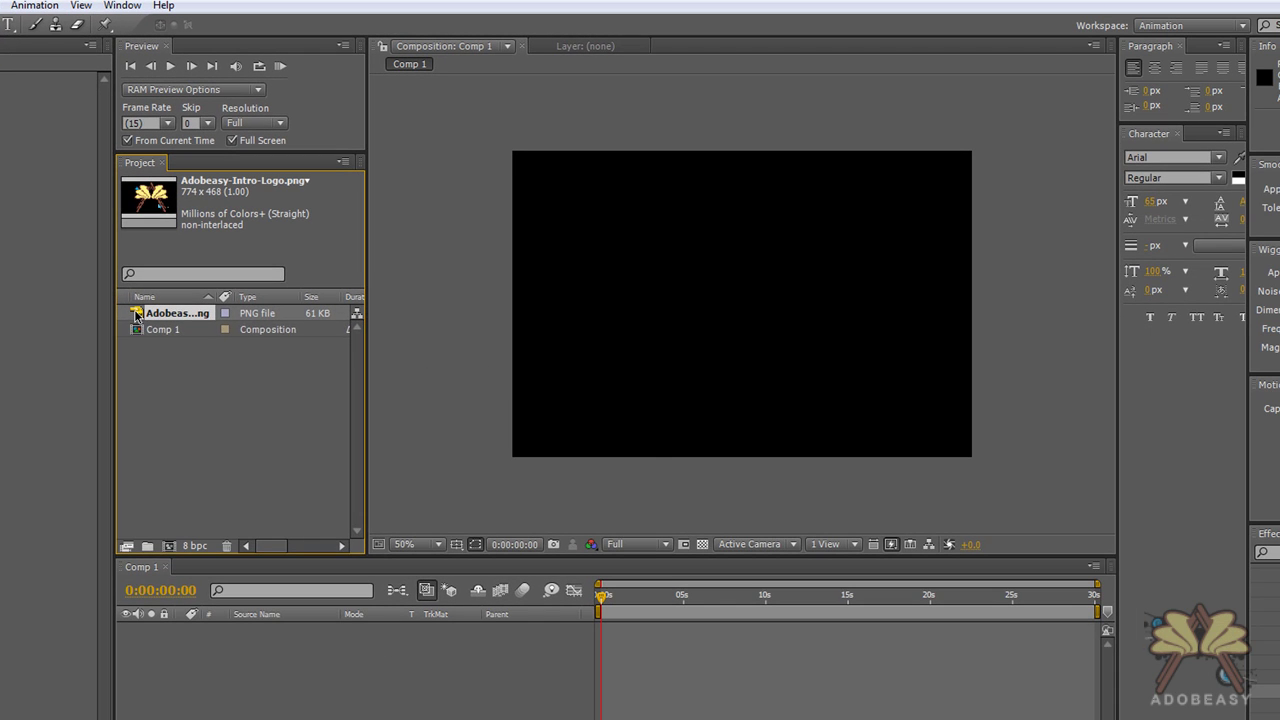
{"action": "left_click_drag", "start_coordinate": [481, 455], "coordinate": [617, 508]}
{"action": "left_click_drag", "start_coordinate": [232, 352], "coordinate": [744, 316]}
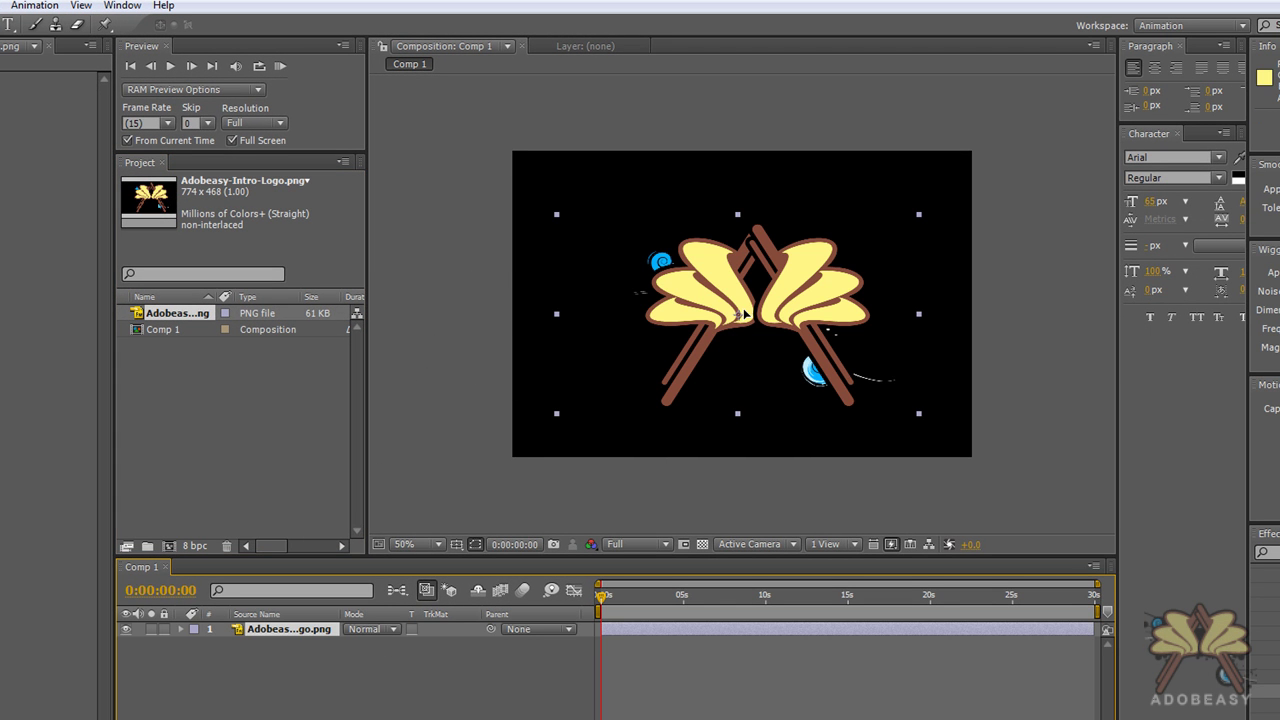
Apply the Wiggle - gelatin animation preset to the logo layer and scrub to preview the wobble.
{"action": "left_click", "coordinate": [857, 174]}
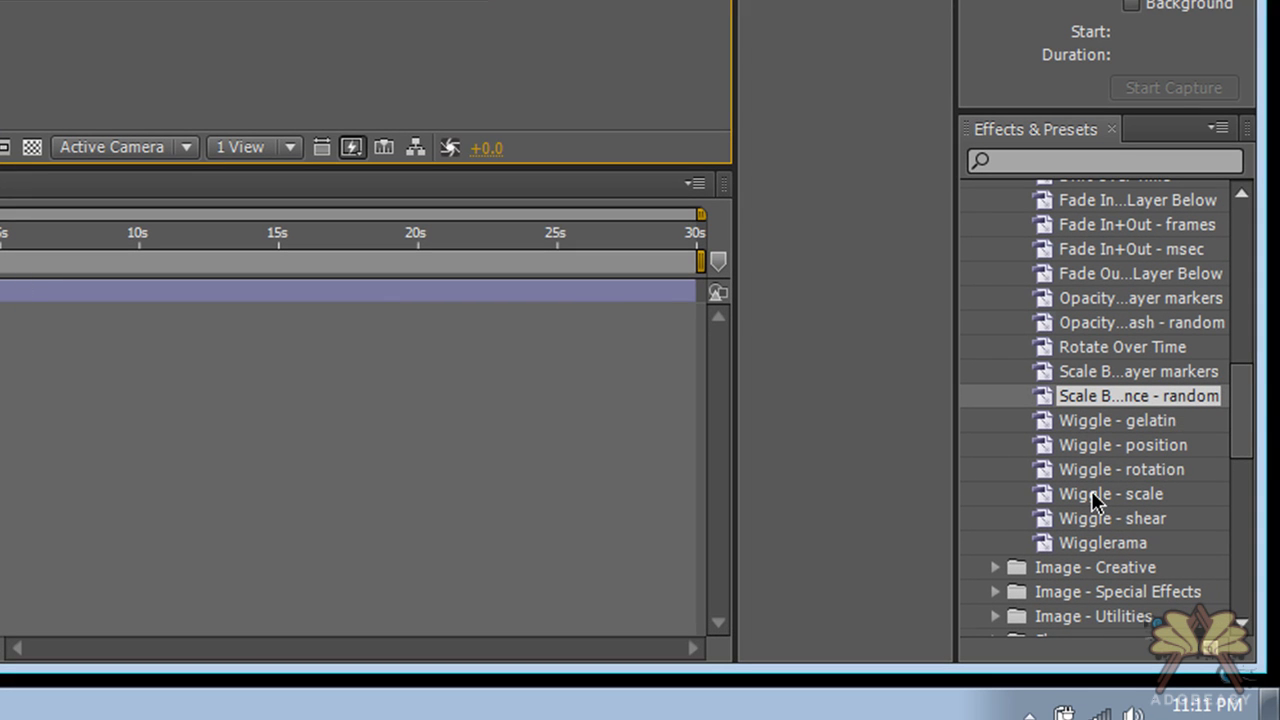
{"action": "scroll", "coordinate": [1095, 495], "scroll_direction": "down", "scroll_amount": 3}
{"action": "left_click", "coordinate": [1090, 358]}
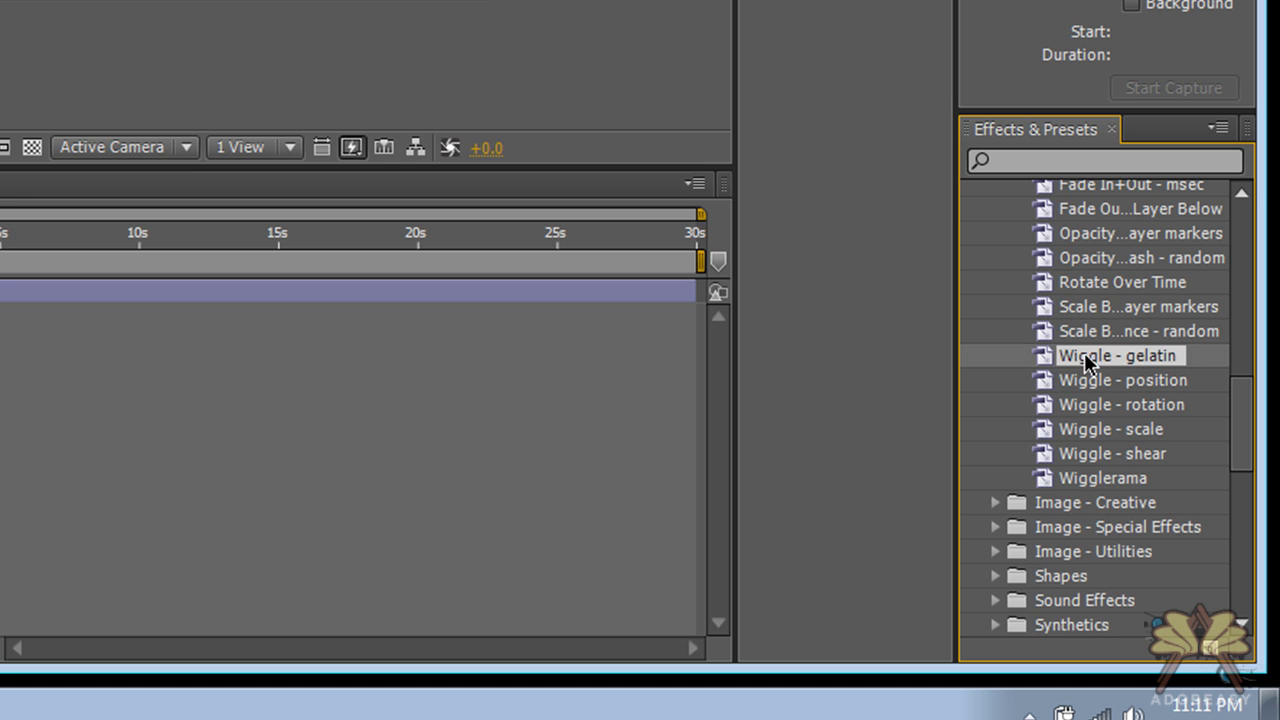
{"action": "left_click_drag", "start_coordinate": [1097, 363], "coordinate": [5, 290]}
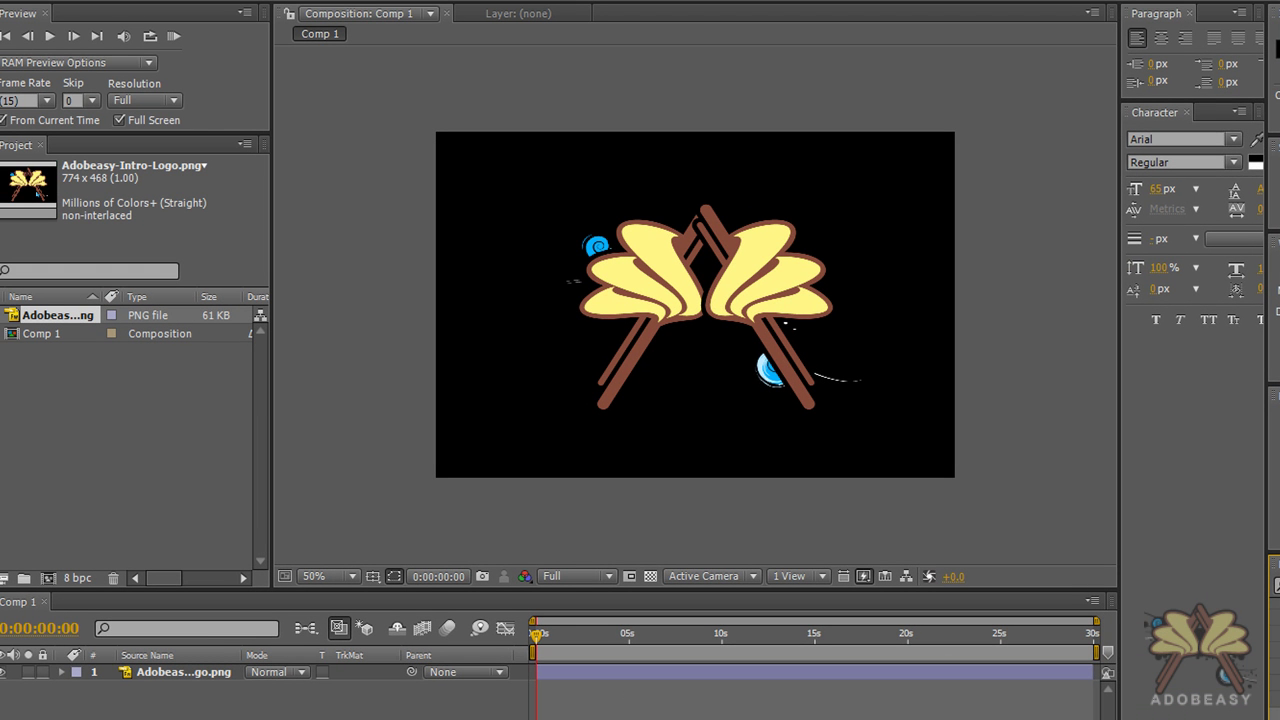
{"action": "left_click_drag", "start_coordinate": [1279, 694], "coordinate": [625, 672]}
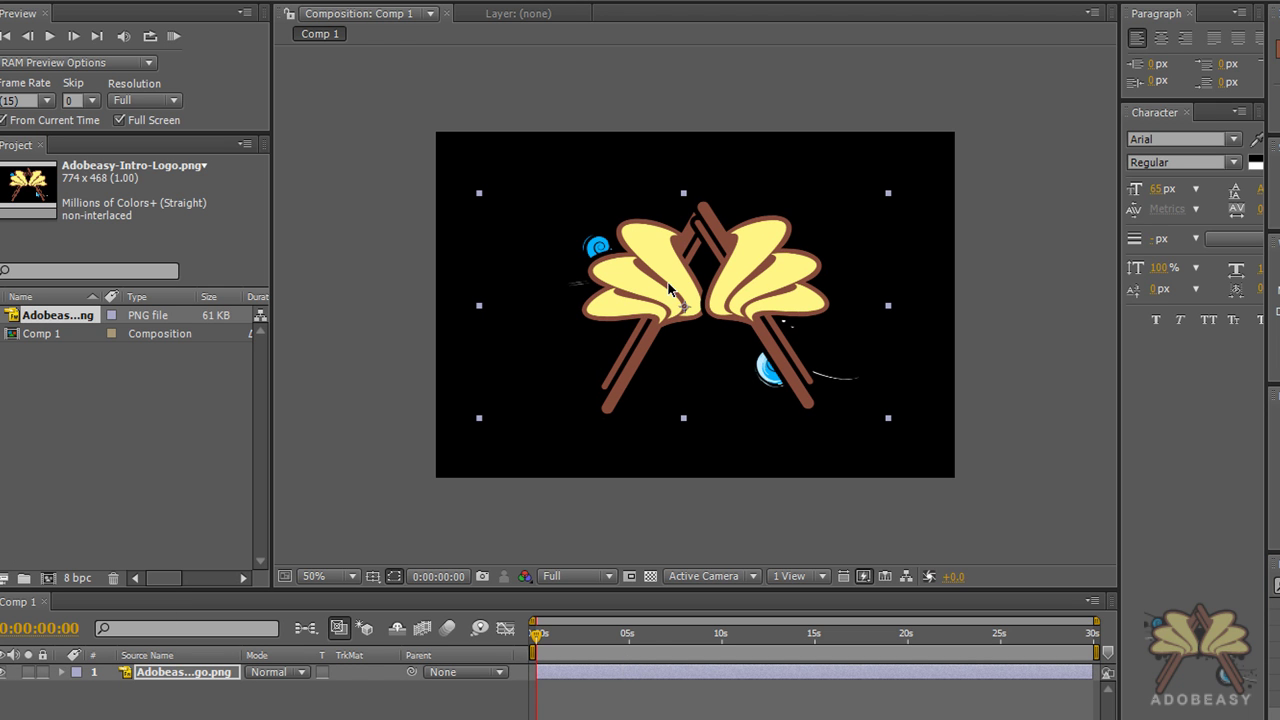
{"action": "key", "text": "F2"}
{"action": "left_click_drag", "start_coordinate": [1278, 600], "coordinate": [717, 322]}
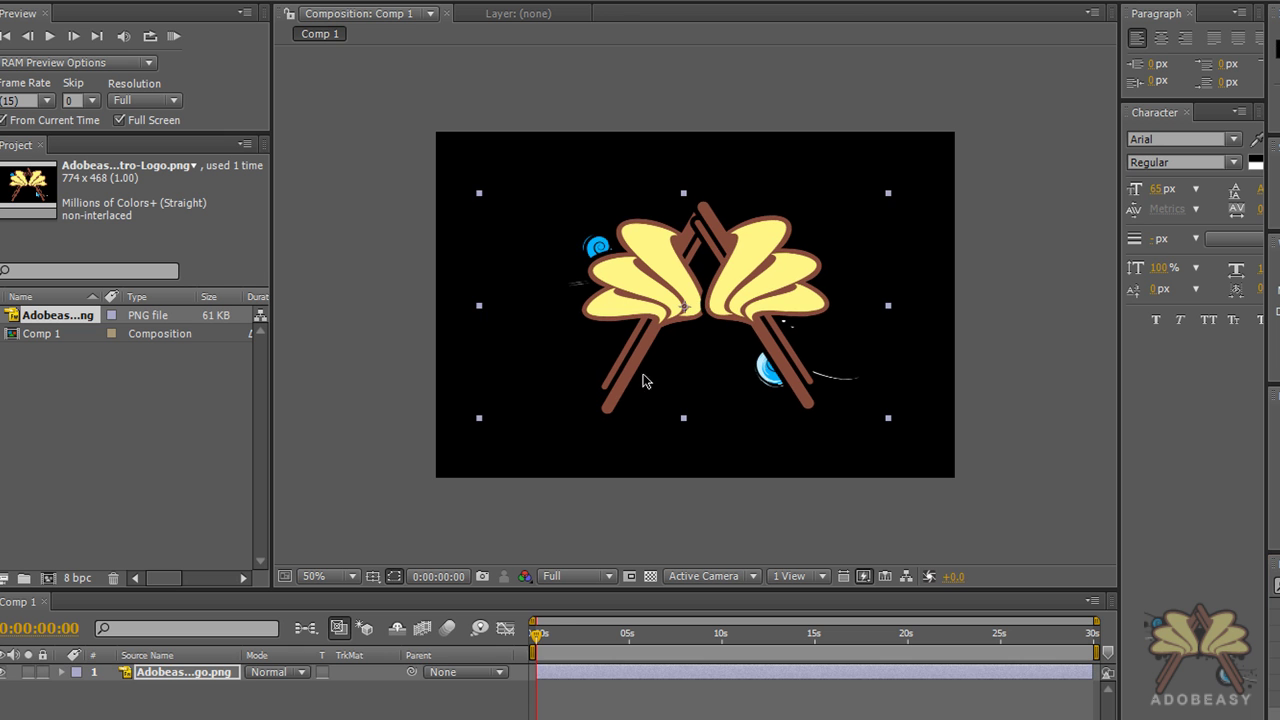
{"action": "left_click_drag", "start_coordinate": [536, 640], "coordinate": [536, 605]}
Scrub the logo's Transform Skew value to -2.7.
{"action": "left_click", "coordinate": [523, 606]}
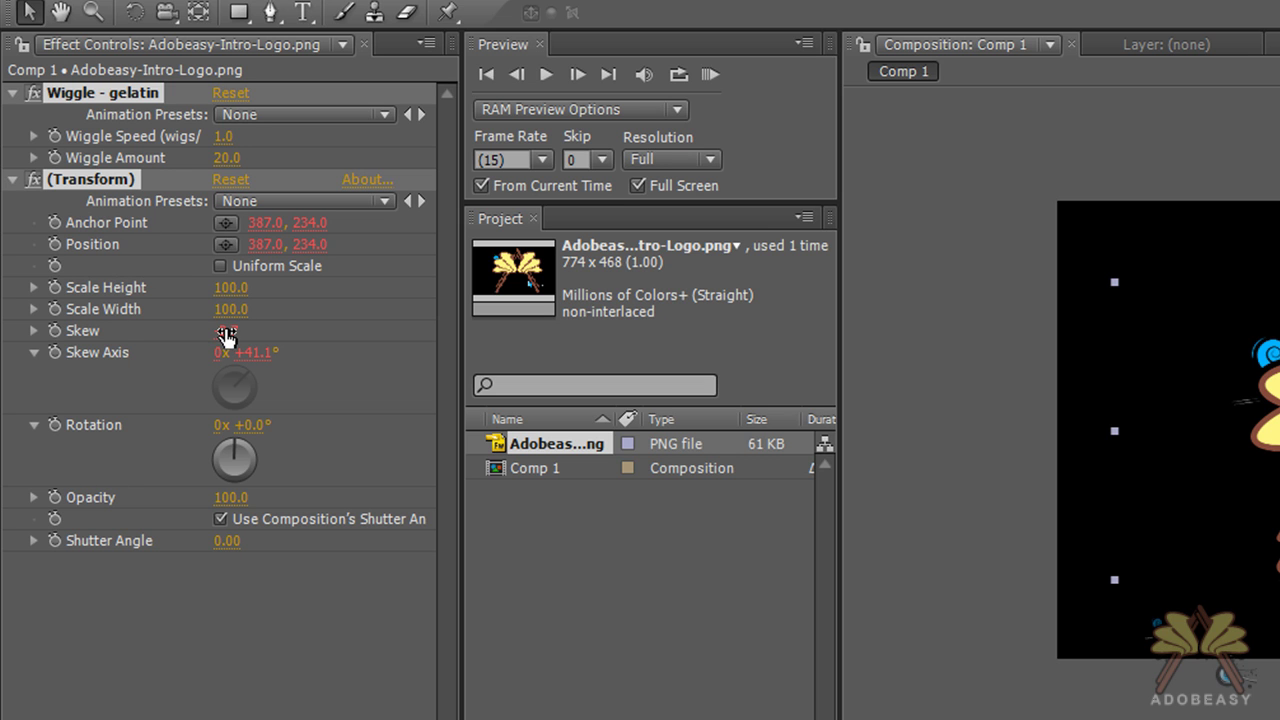
{"action": "left_click_drag", "start_coordinate": [226, 337], "coordinate": [222, 297]}
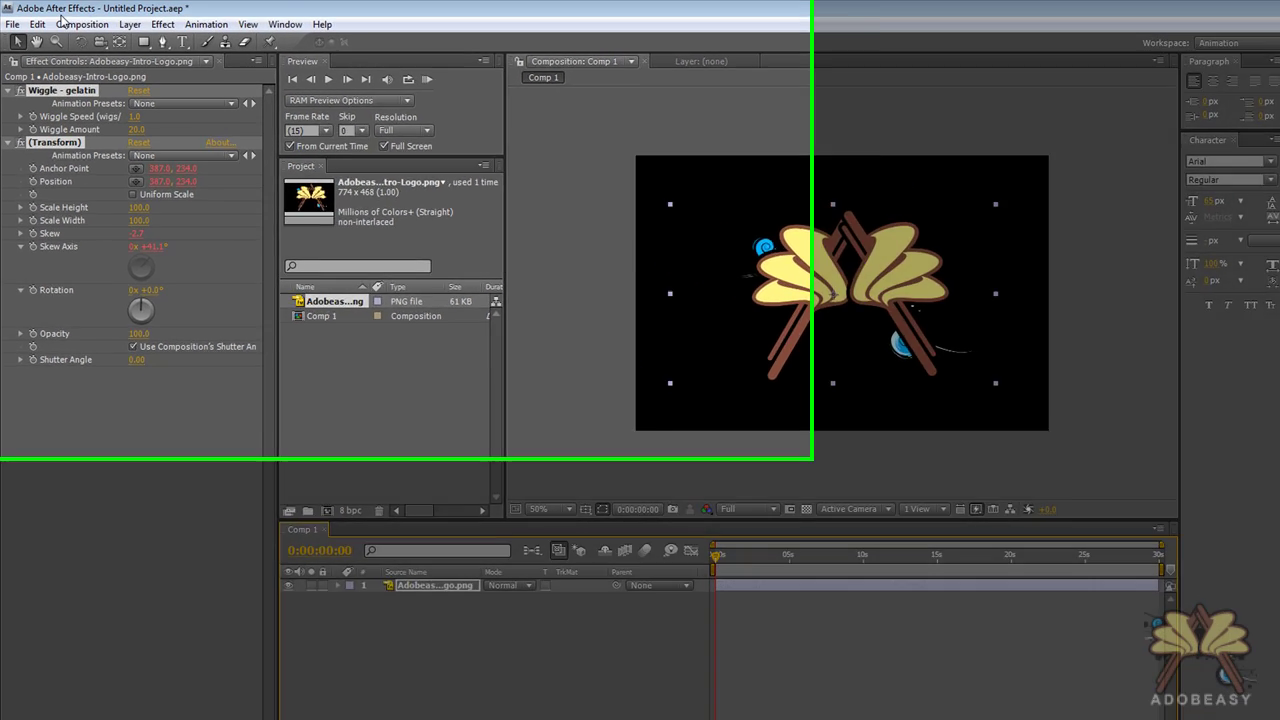
Create the Royal Blue Solid 1 layer and move it beneath the logo layer.
{"action": "left_click", "coordinate": [113, 21]}
{"action": "mouse_move", "coordinate": [240, 69]}
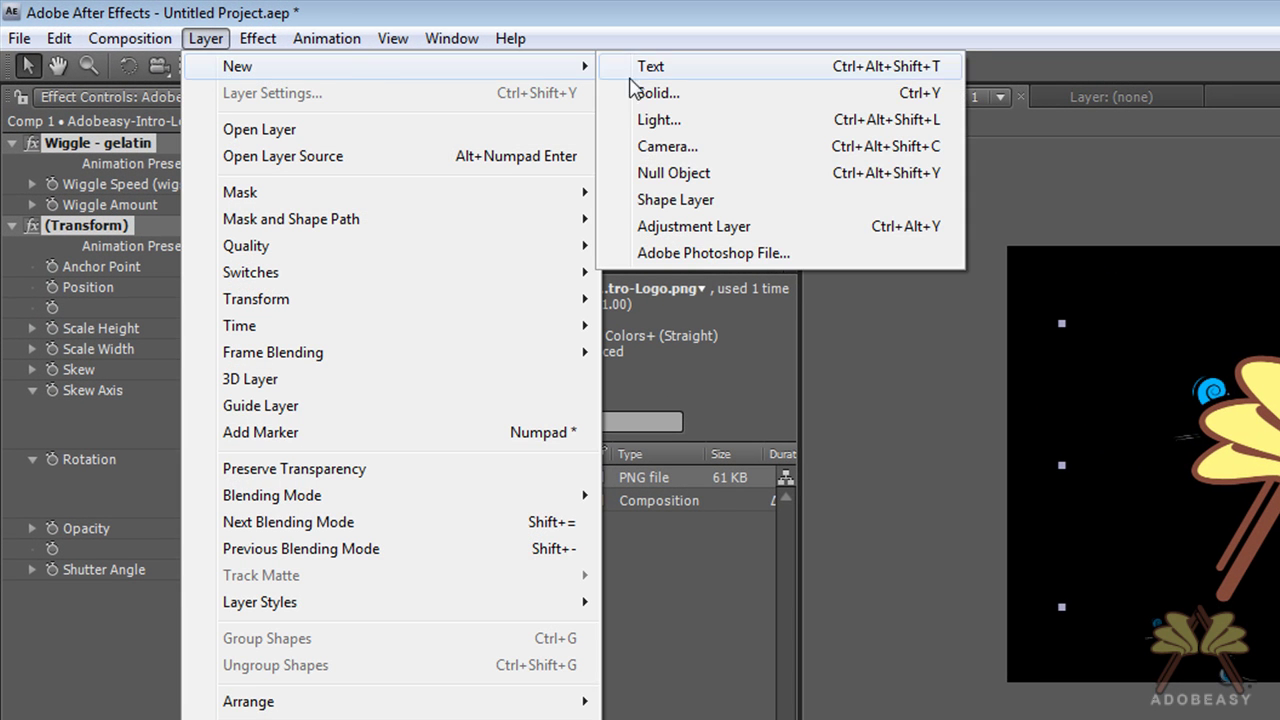
{"action": "left_click", "coordinate": [652, 89]}
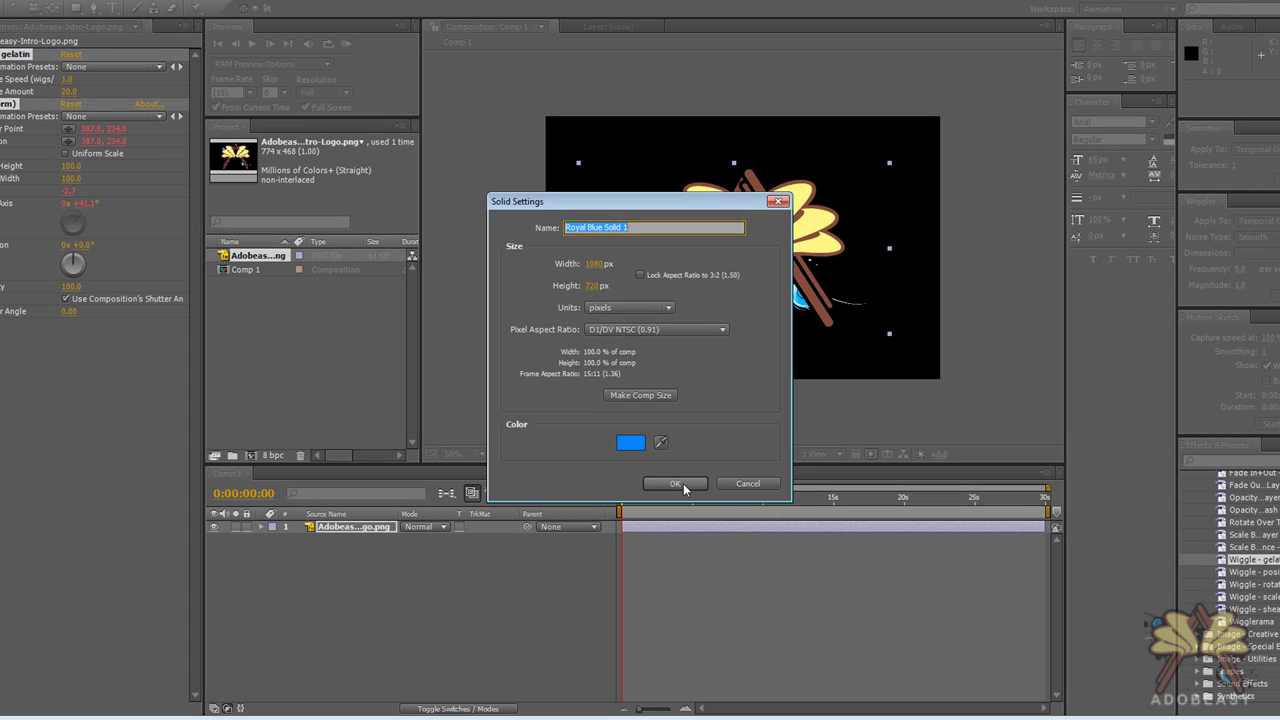
{"action": "left_click", "coordinate": [930, 648]}
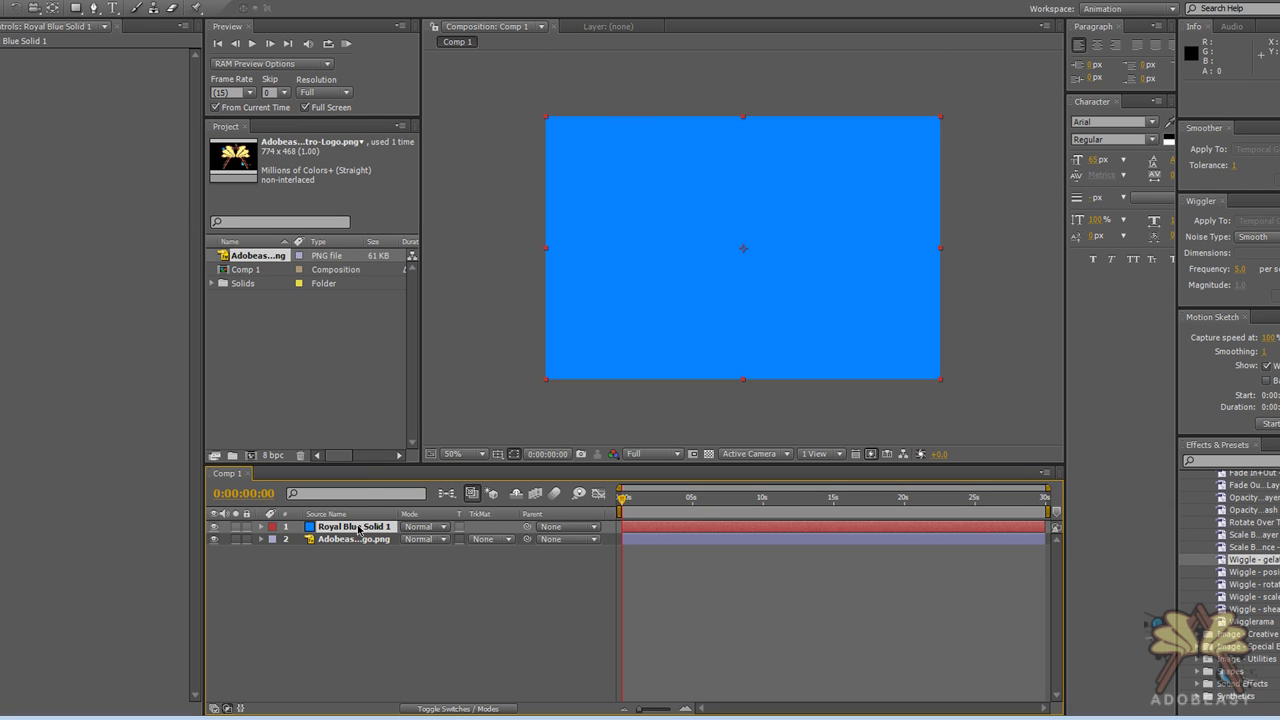
{"action": "left_click_drag", "start_coordinate": [358, 528], "coordinate": [354, 545]}
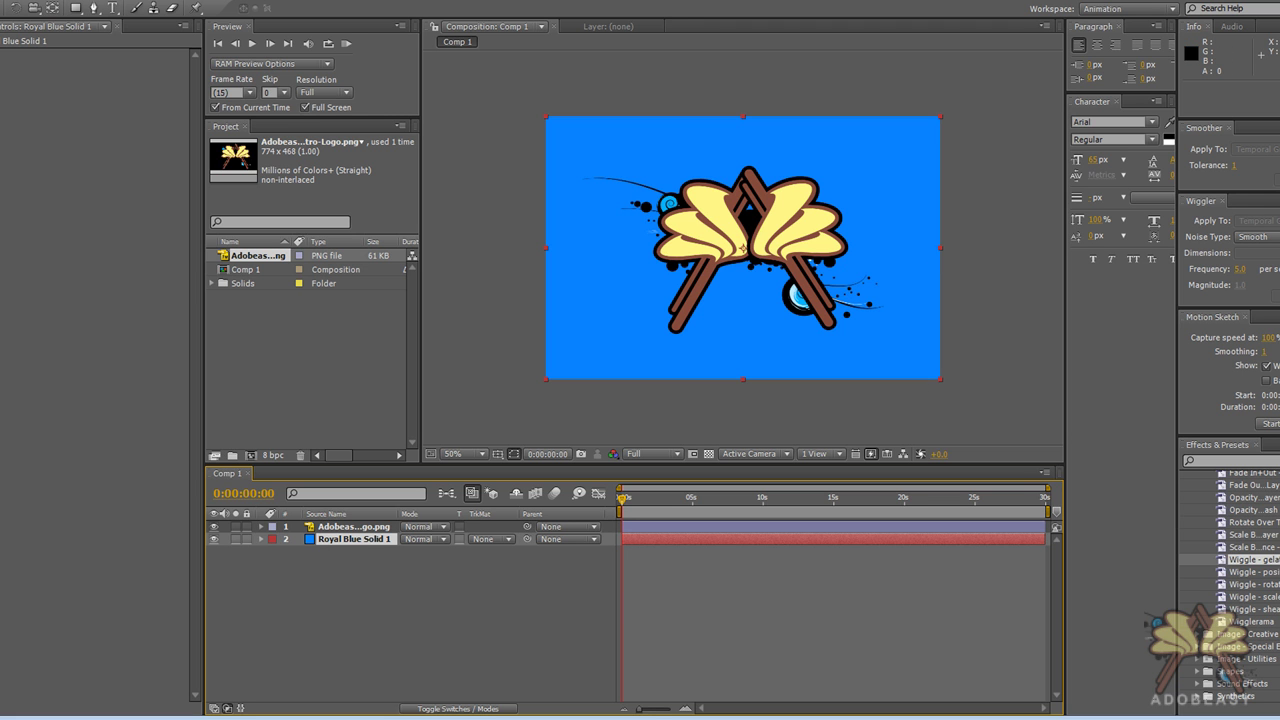
Apply the Fog Lights preset to the Royal Blue solid layer.
{"action": "scroll", "coordinate": [1230, 590], "scroll_direction": "down", "scroll_amount": 10}
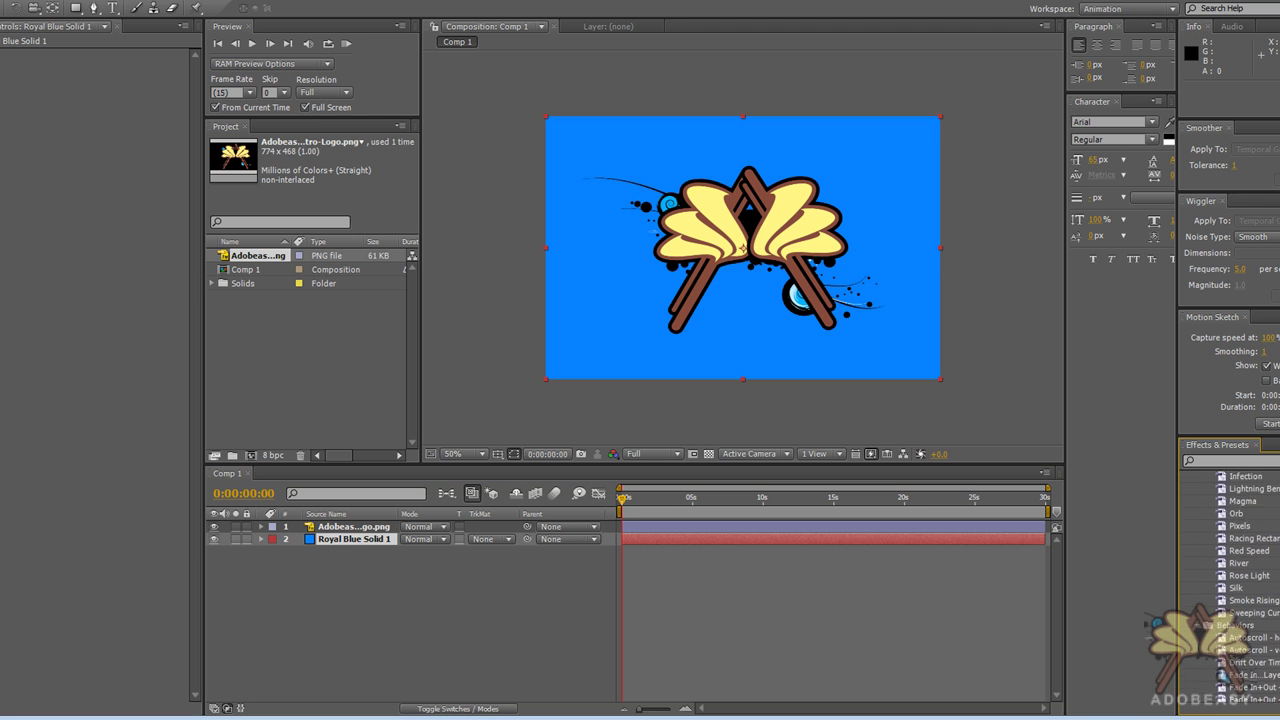
{"action": "scroll", "coordinate": [1230, 590], "scroll_direction": "up", "scroll_amount": 3}
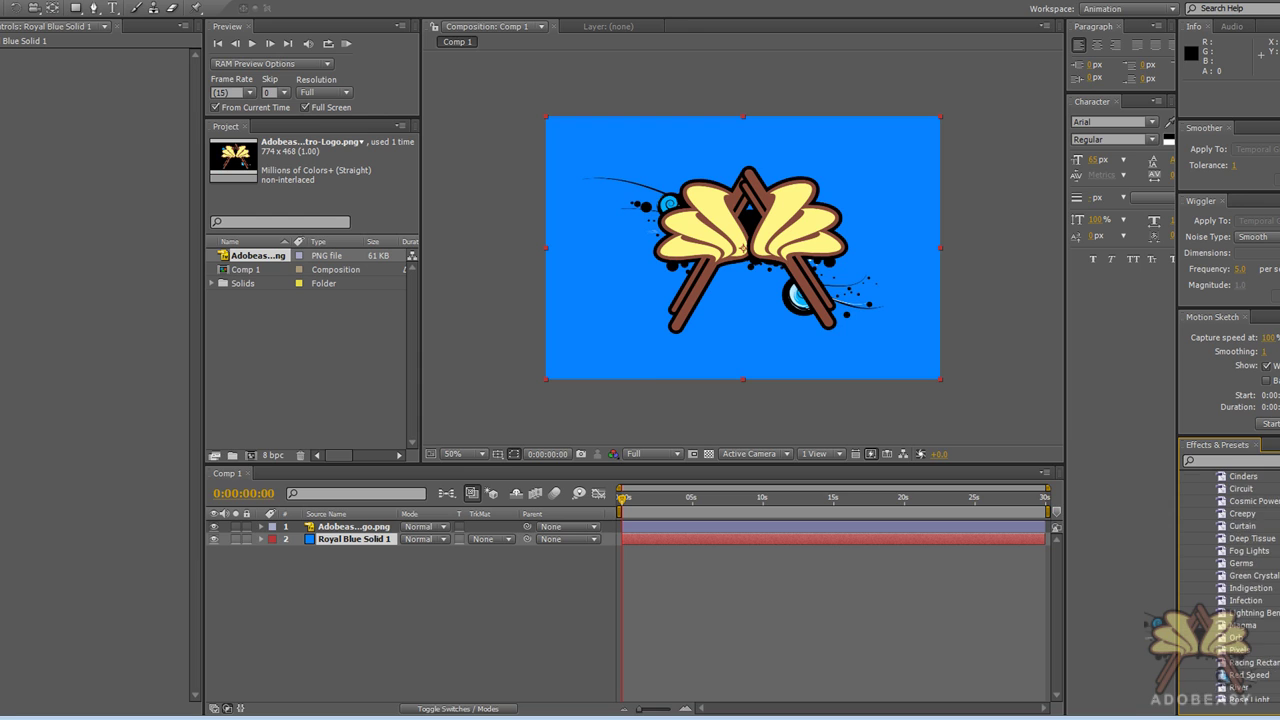
{"action": "scroll", "coordinate": [1255, 325], "scroll_direction": "up", "scroll_amount": 1}
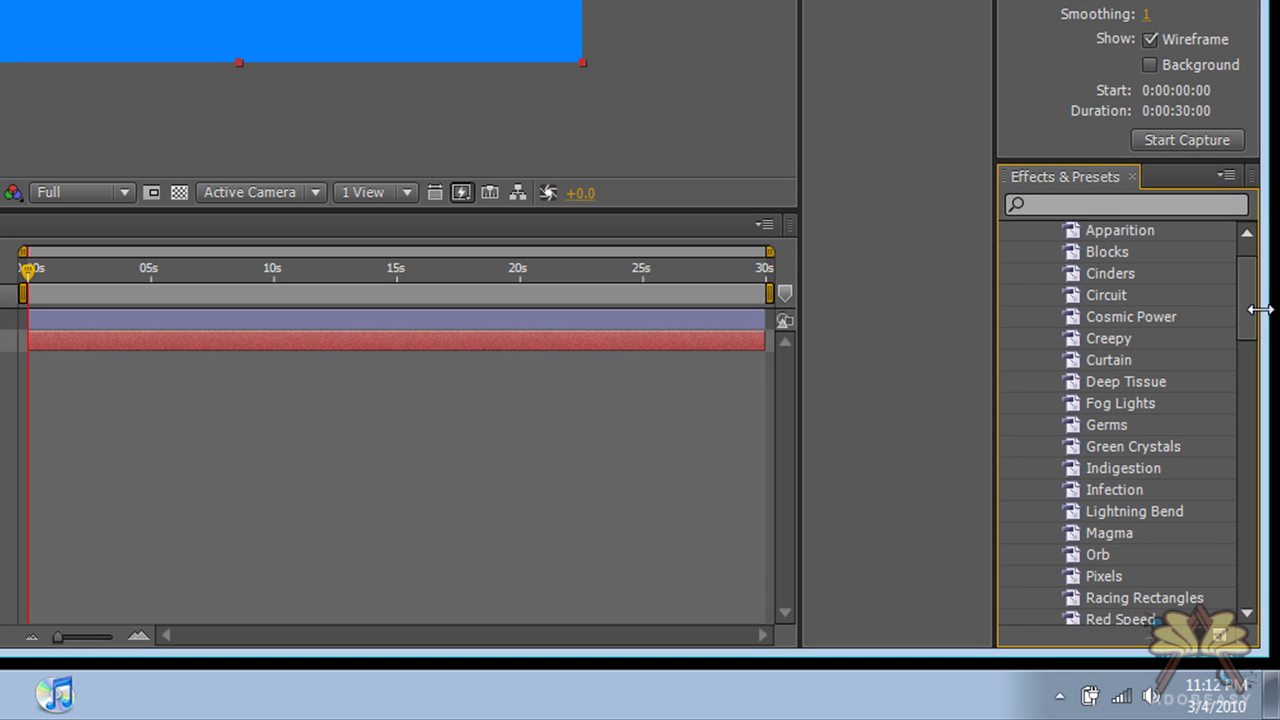
{"action": "left_click", "coordinate": [1125, 405]}
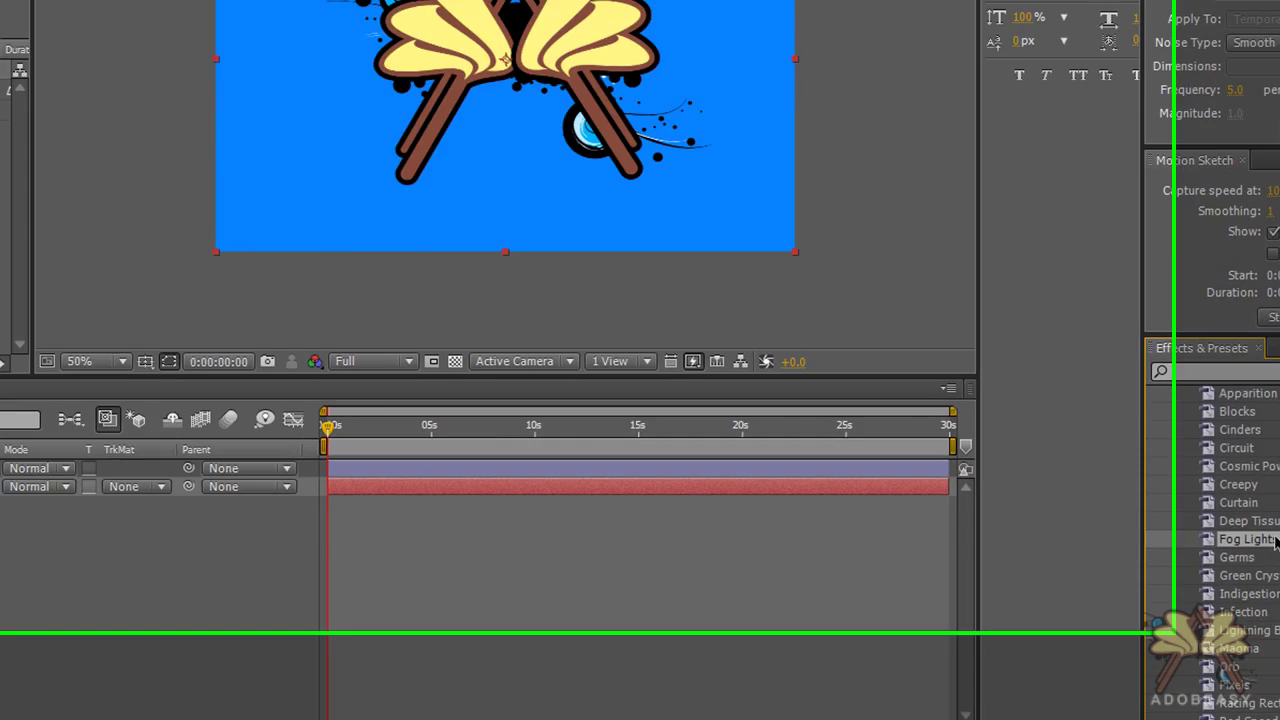
{"action": "left_click_drag", "start_coordinate": [1125, 410], "coordinate": [537, 328]}
{"action": "left_click_drag", "start_coordinate": [926, 588], "coordinate": [515, 343]}
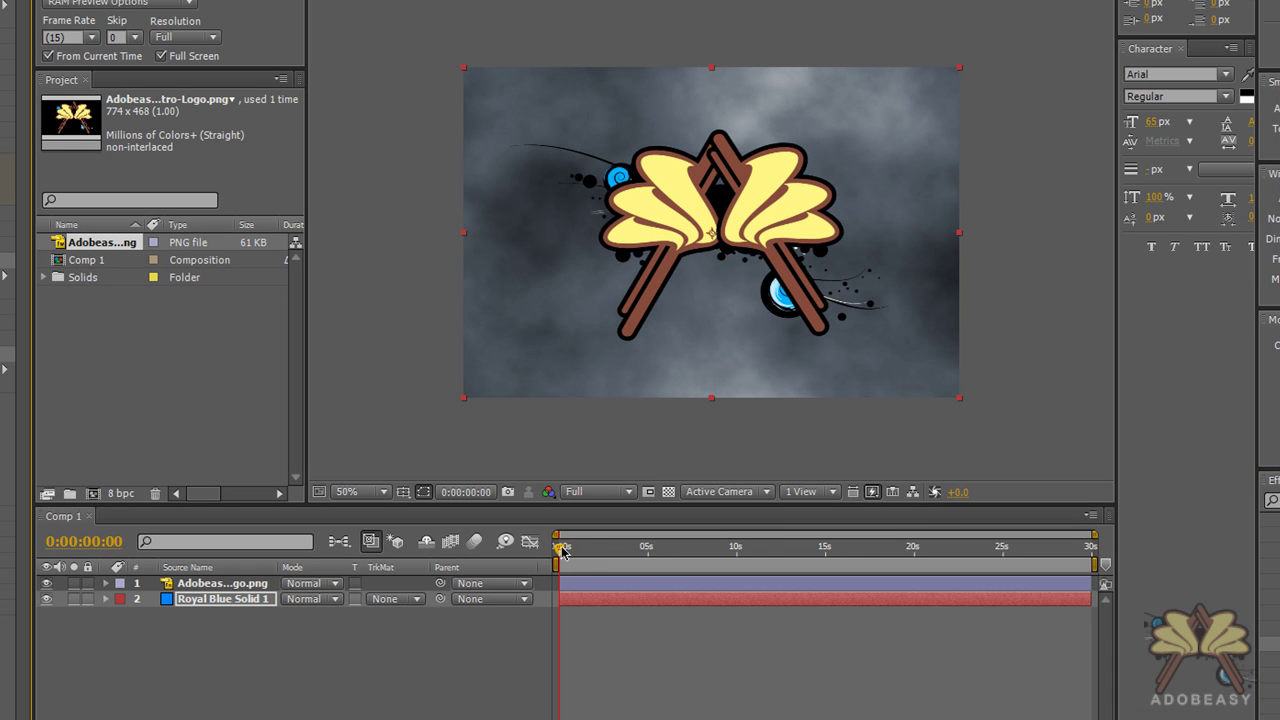
Scrub and play back the fog background with the wiggling logo.
{"action": "left_click_drag", "start_coordinate": [561, 548], "coordinate": [608, 549]}
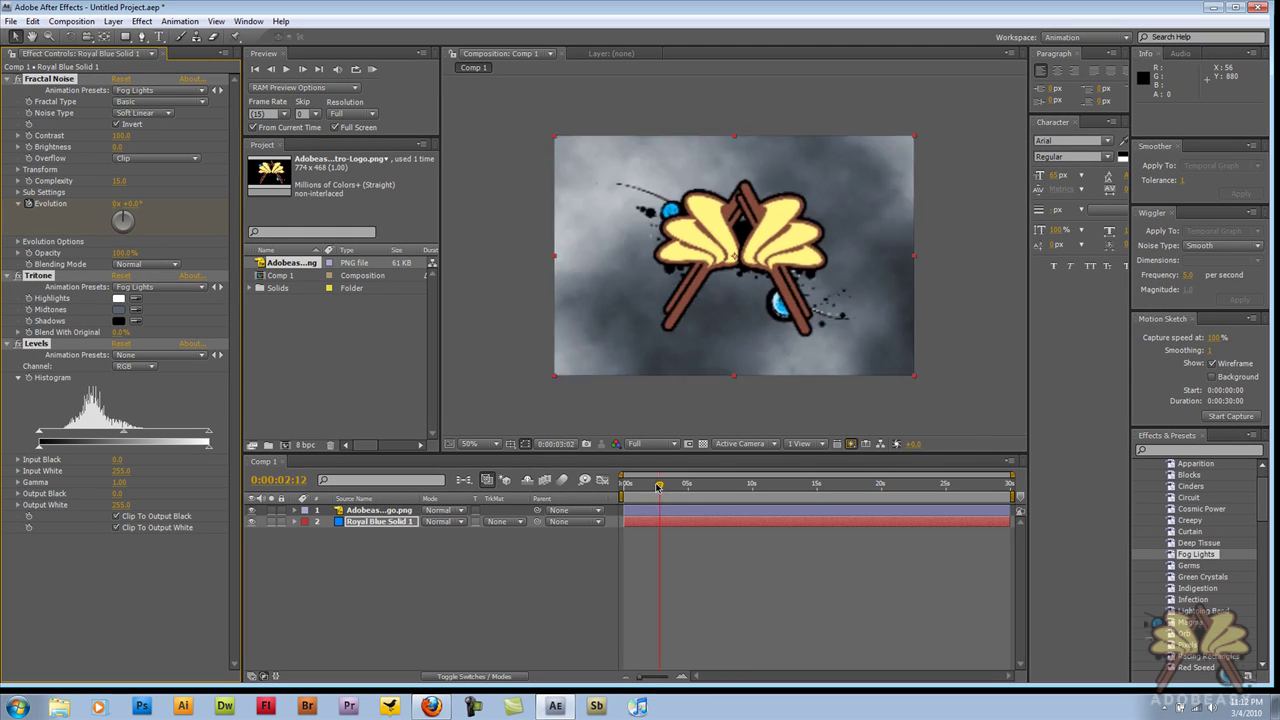
{"action": "left_click_drag", "start_coordinate": [659, 486], "coordinate": [621, 484]}
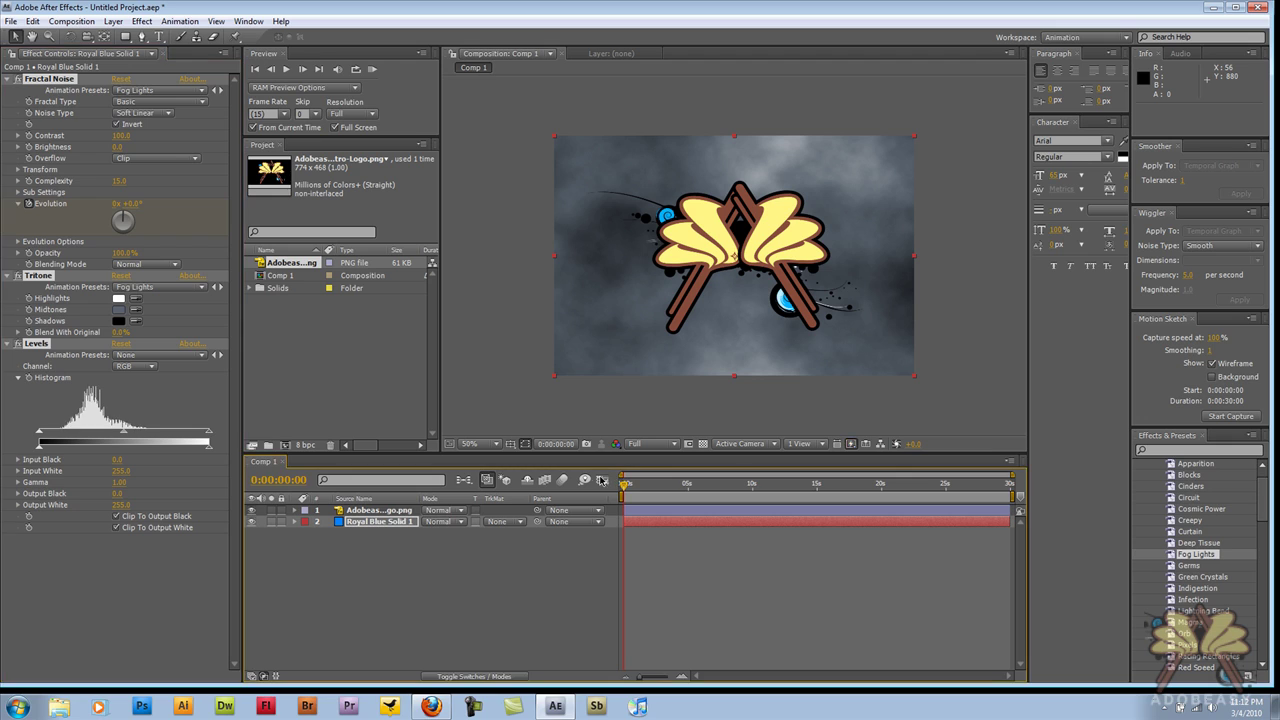
{"action": "key", "text": "space"}
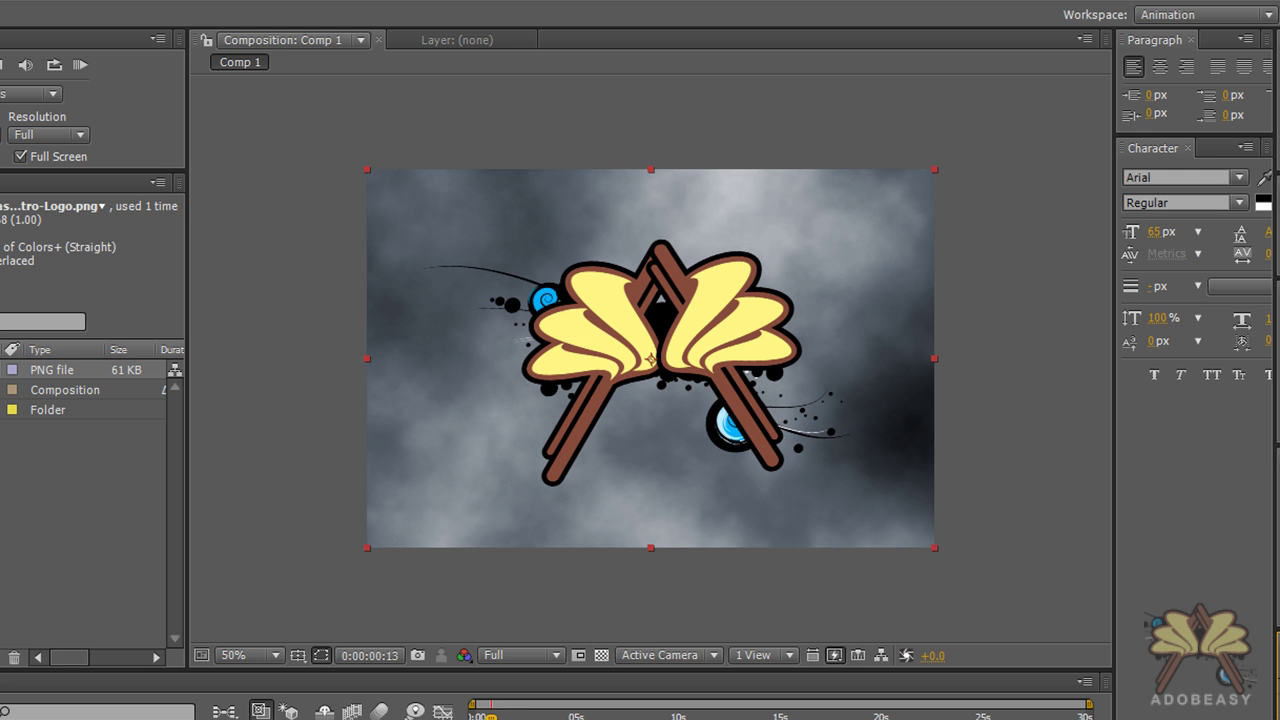
{"action": "key", "text": "space"}
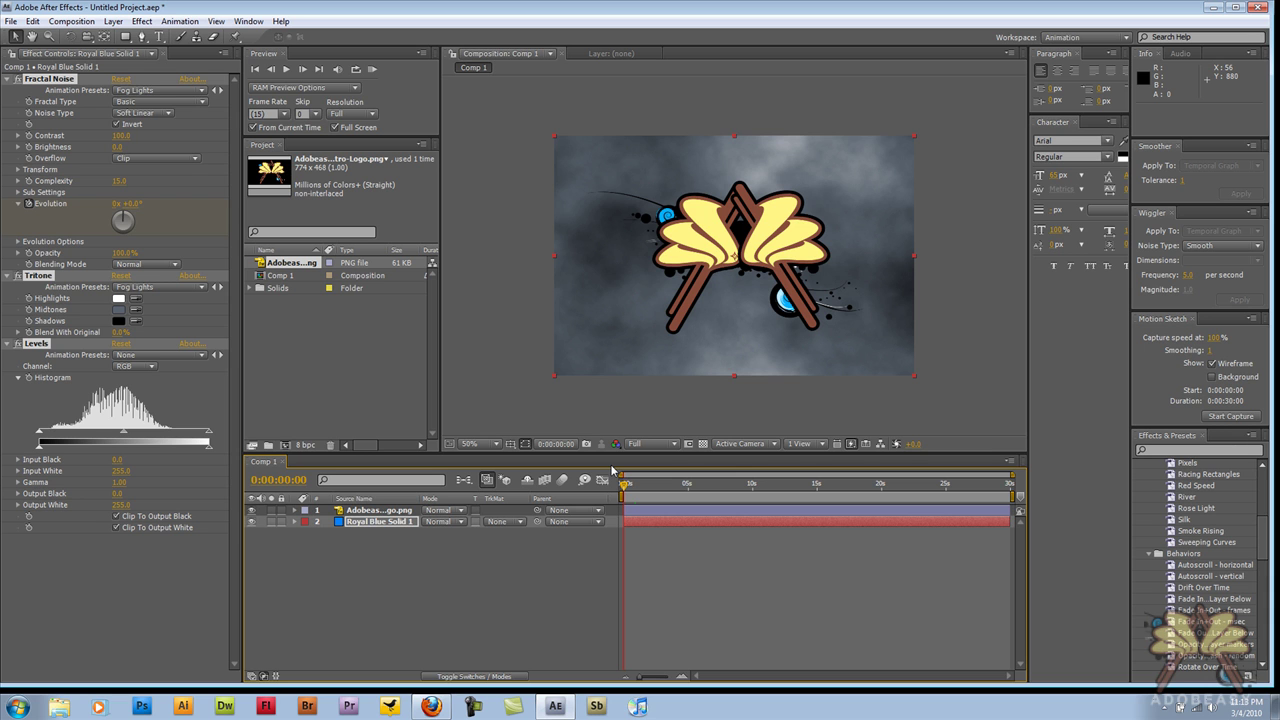
Enable the logo's Opacity stopwatch and keyframe 100% at about 0:00:06:05.
{"action": "left_click", "coordinate": [399, 511]}
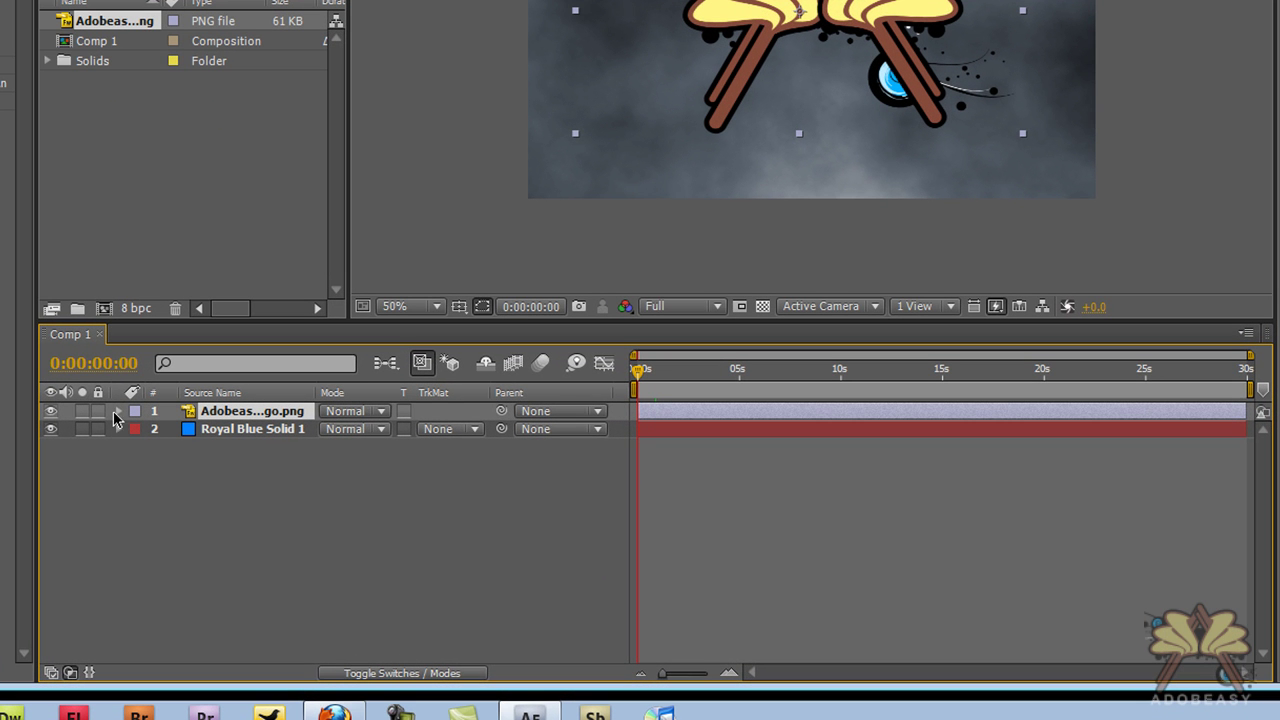
{"action": "left_click", "coordinate": [118, 416]}
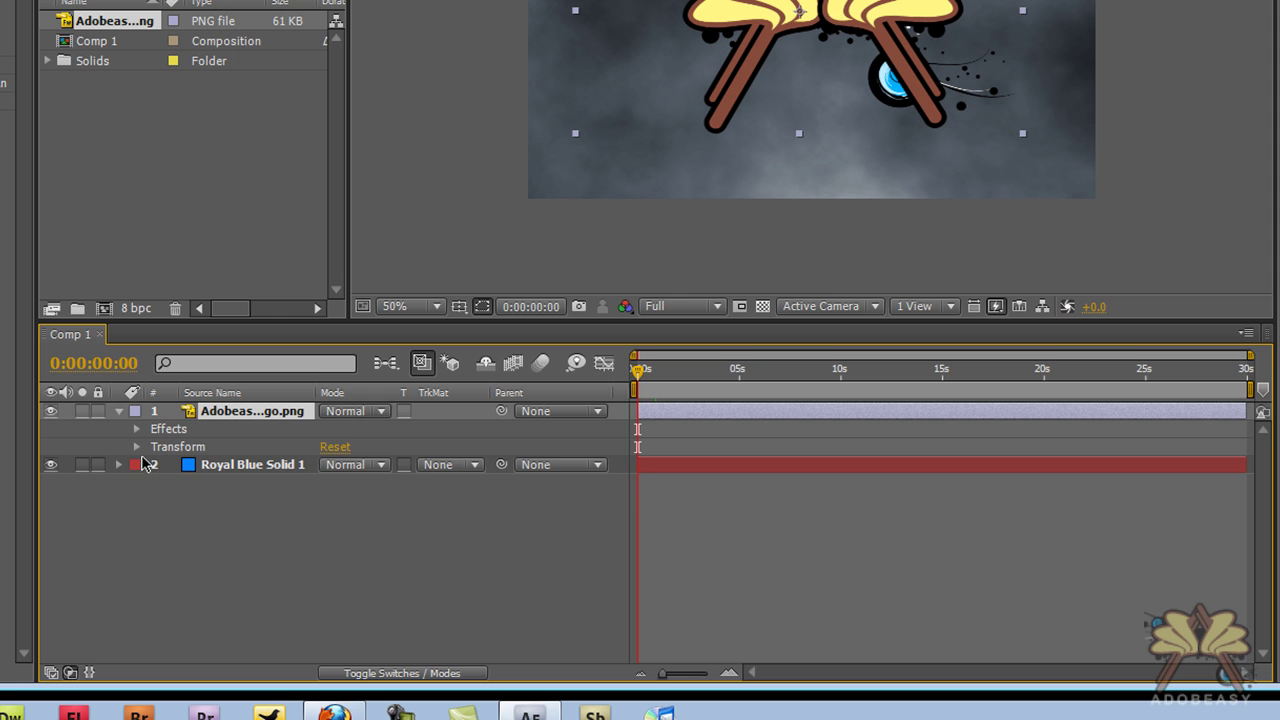
{"action": "left_click", "coordinate": [137, 448]}
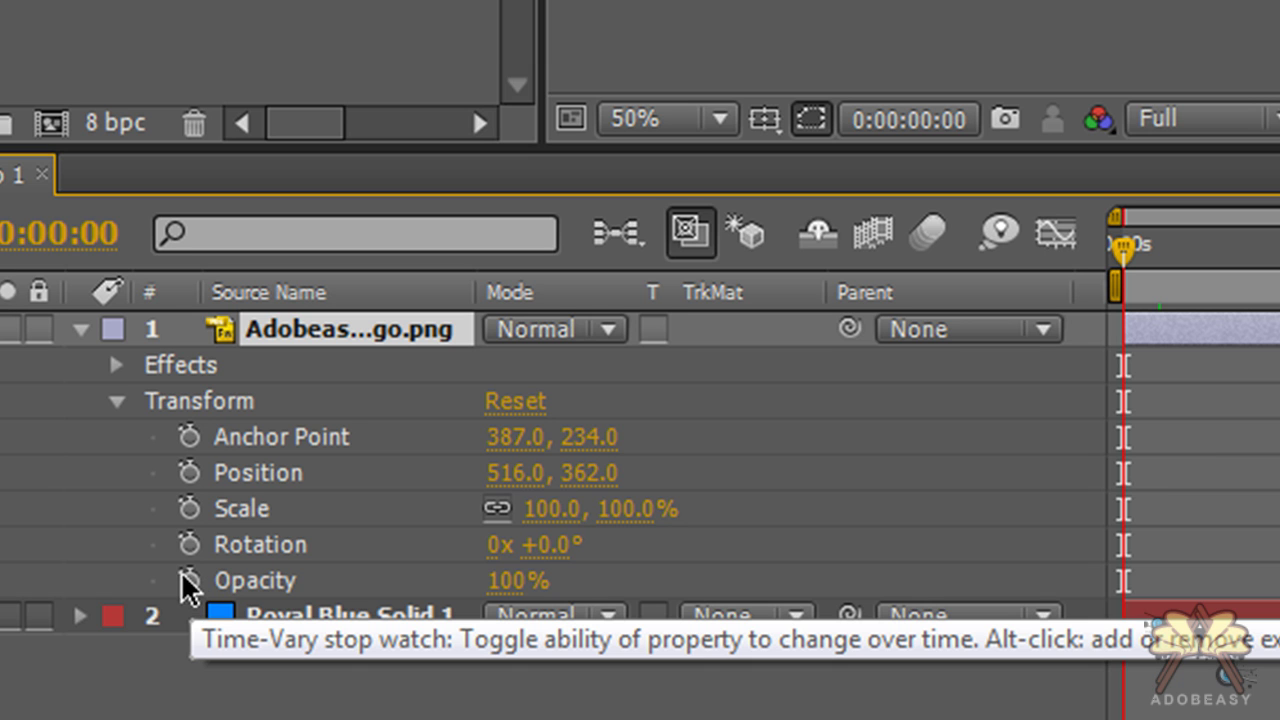
{"action": "left_click", "coordinate": [187, 582]}
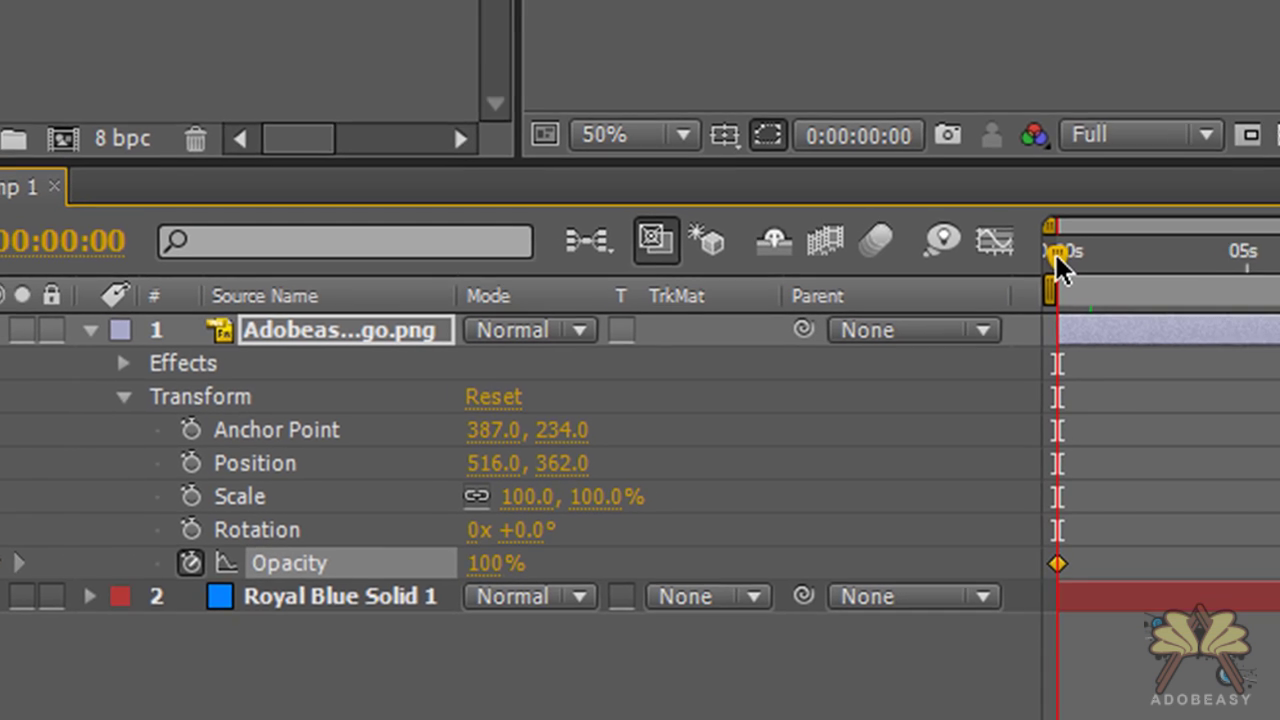
{"action": "left_click", "coordinate": [1131, 256]}
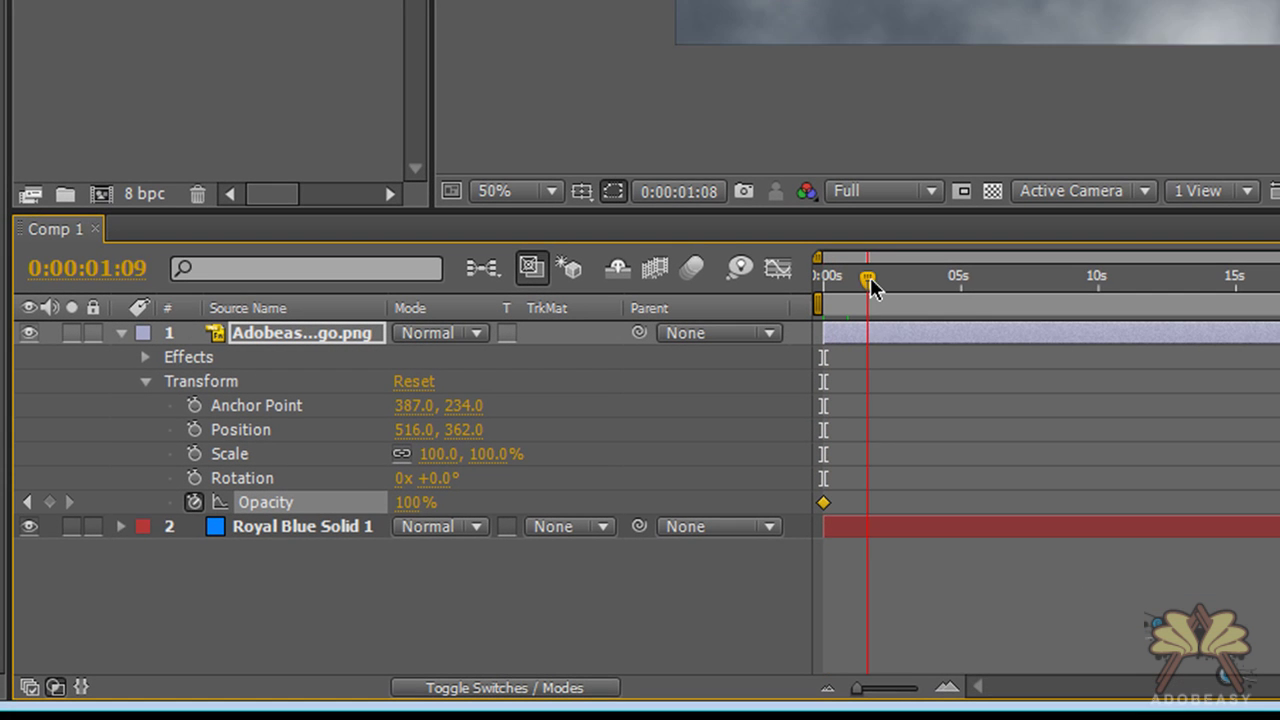
{"action": "left_click_drag", "start_coordinate": [880, 277], "coordinate": [990, 280]}
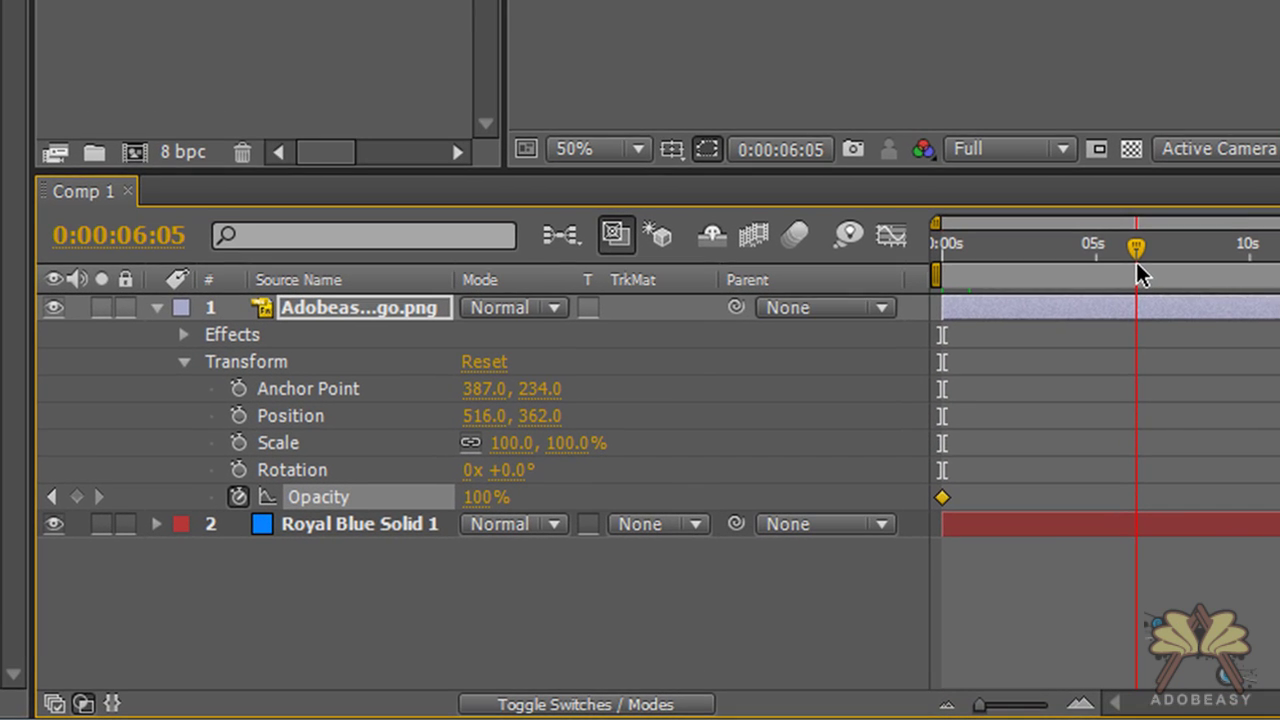
{"action": "left_click", "coordinate": [78, 496]}
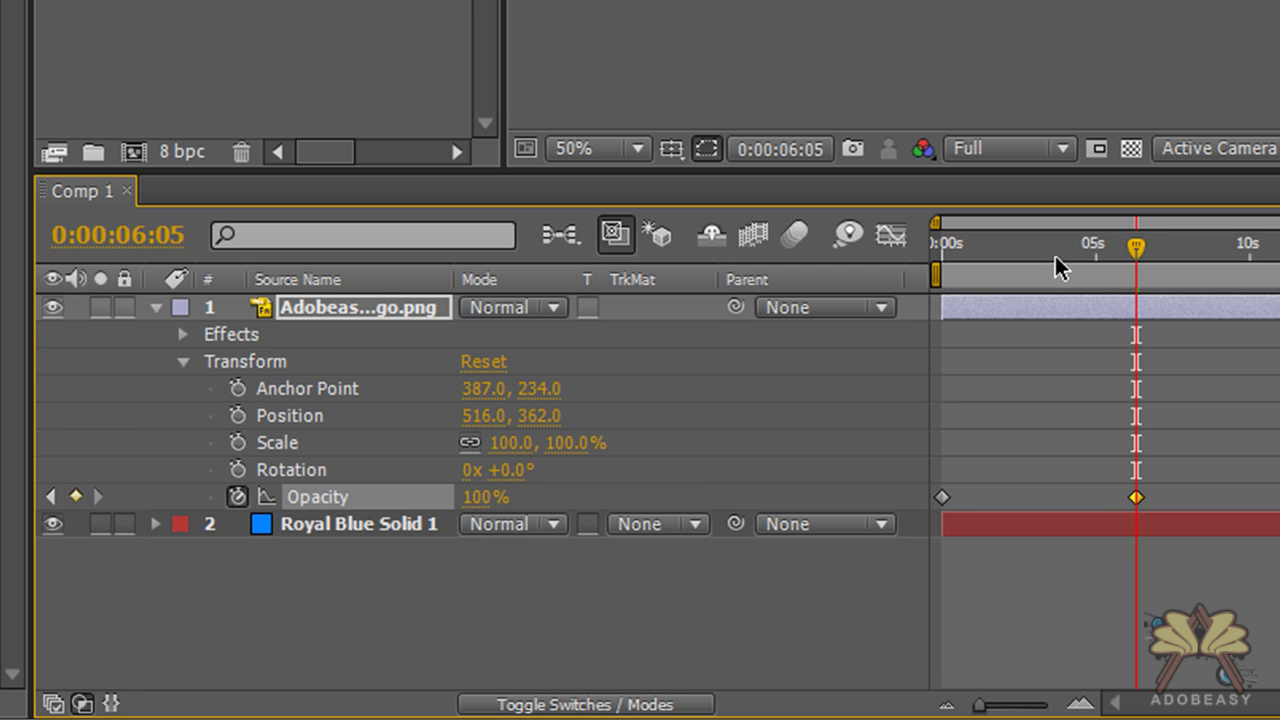
Set the logo's Opacity to 0% at 0:00:00:00 and scrub through the fade-in.
{"action": "left_click_drag", "start_coordinate": [1133, 243], "coordinate": [940, 243]}
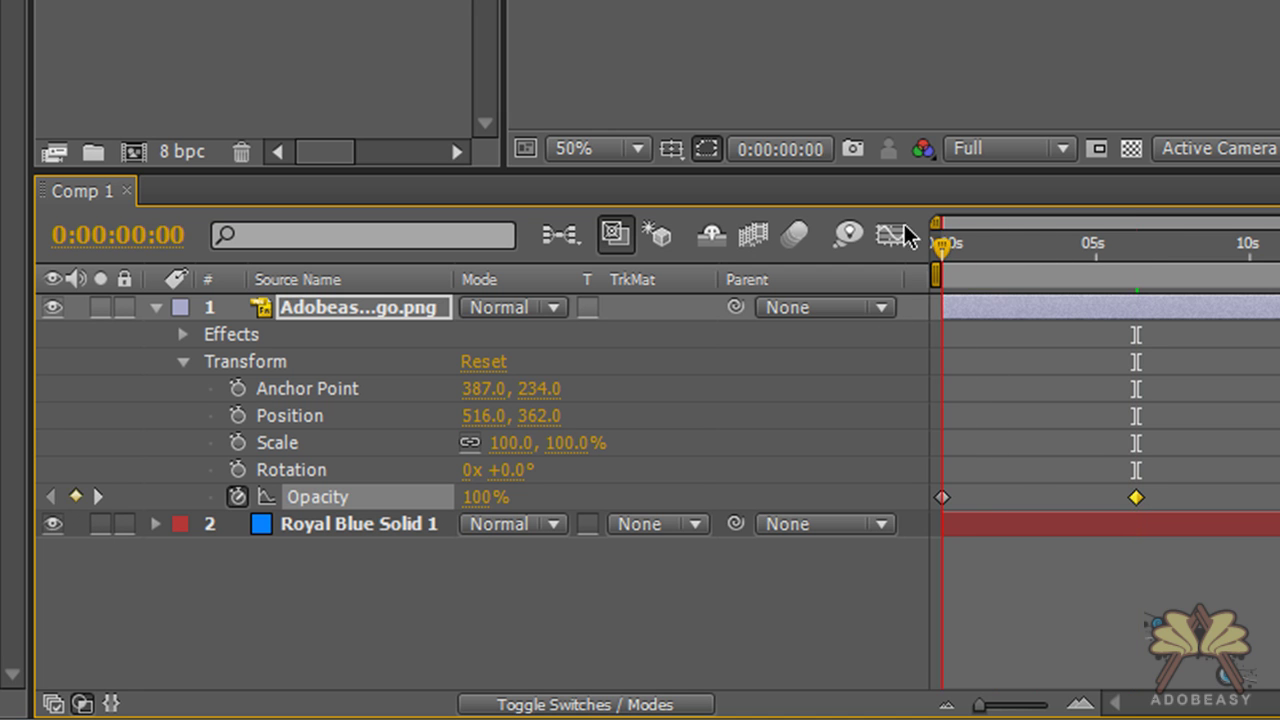
{"action": "left_click_drag", "start_coordinate": [486, 494], "coordinate": [456, 495]}
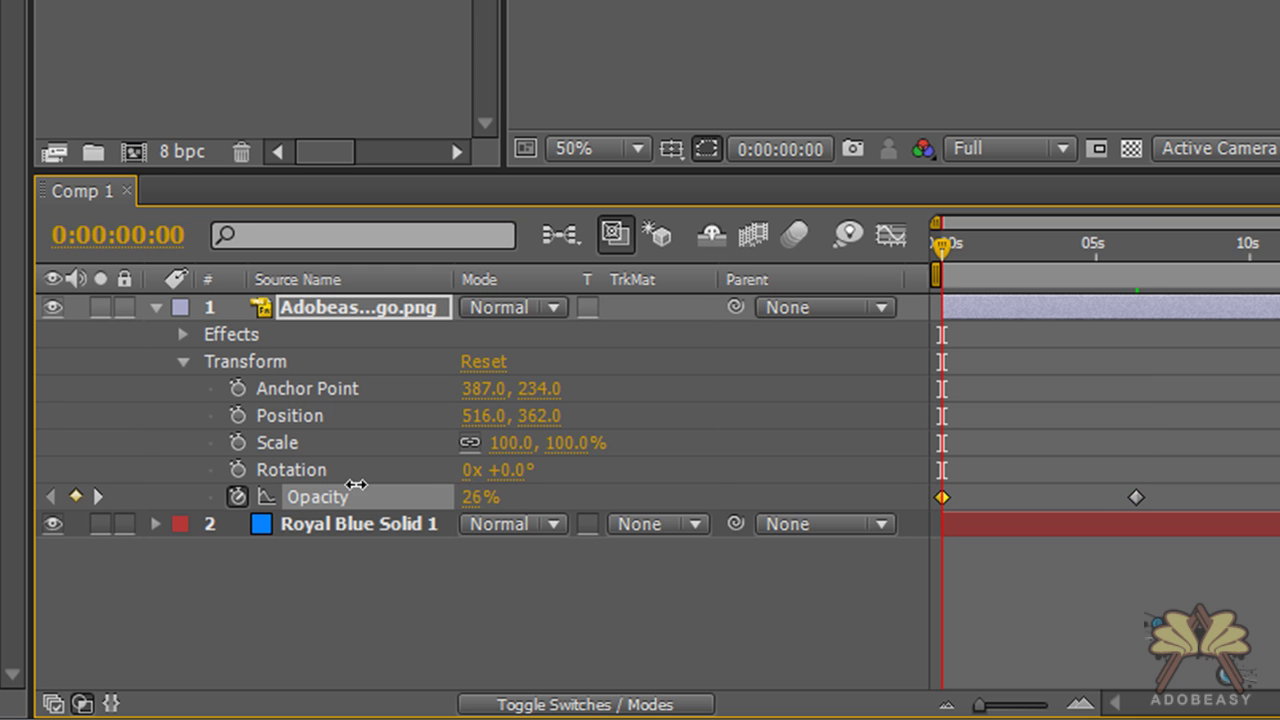
{"action": "left_click_drag", "start_coordinate": [343, 482], "coordinate": [198, 470]}
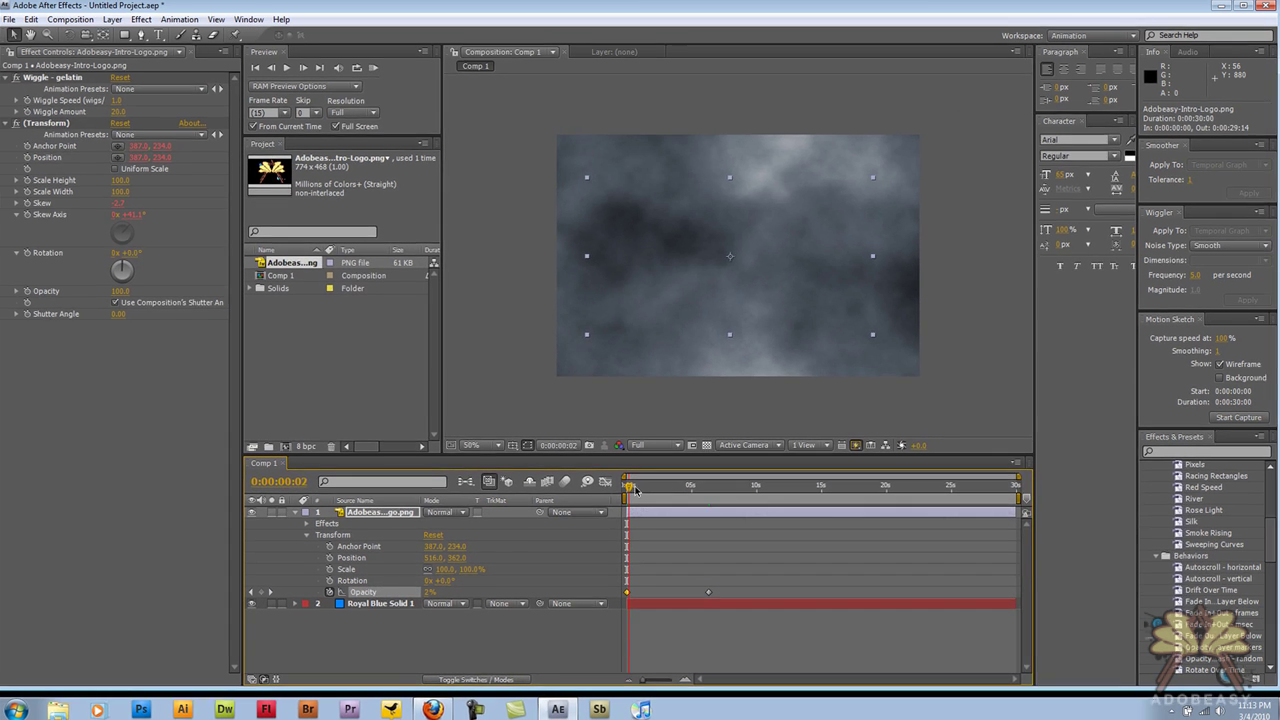
{"action": "left_click", "coordinate": [1009, 243]}
{"action": "left_click_drag", "start_coordinate": [657, 490], "coordinate": [714, 488]}
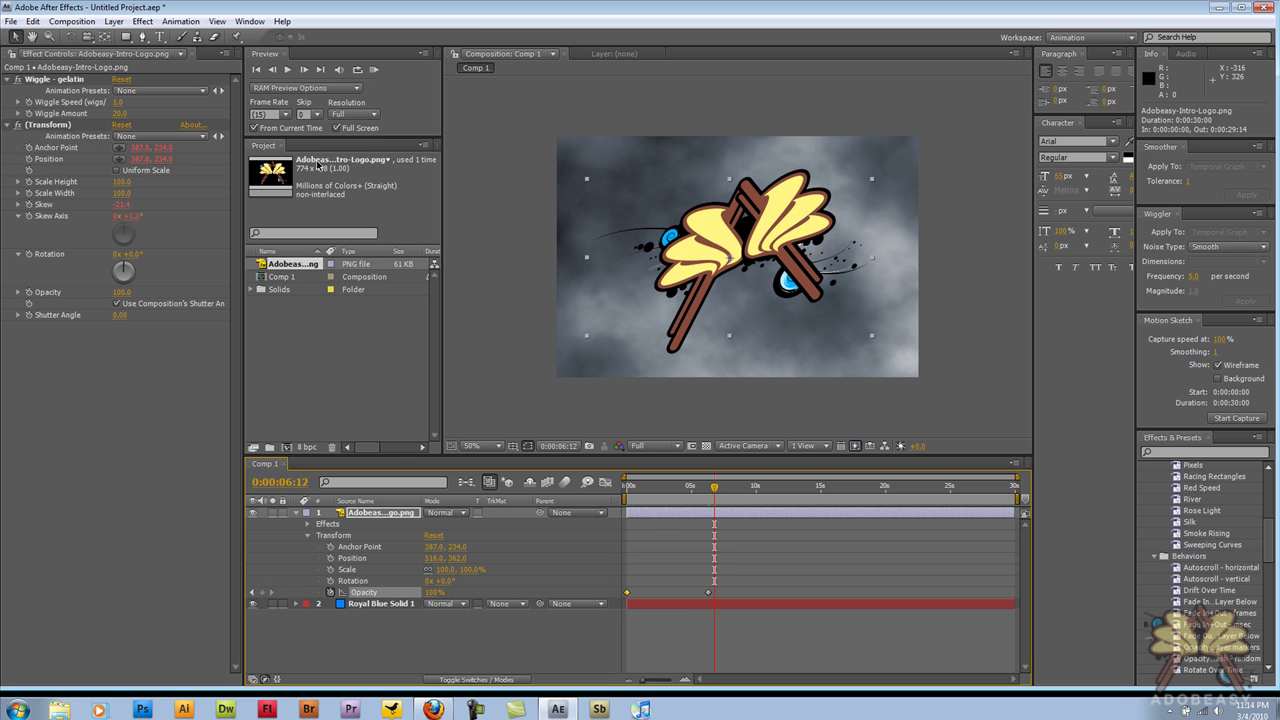
Add a 'Project1' text layer and move it to the comp's top-left corner.
{"action": "left_click", "coordinate": [114, 21]}
{"action": "mouse_move", "coordinate": [142, 37]}
{"action": "left_click", "coordinate": [466, 50]}
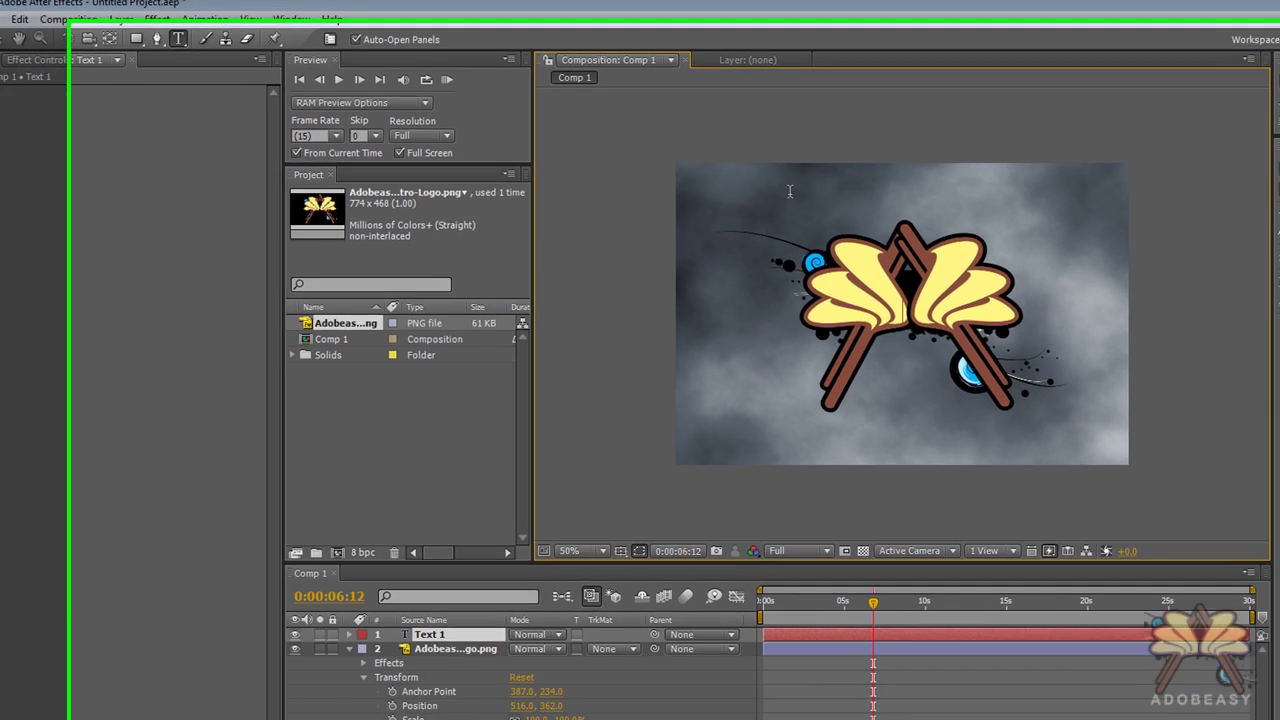
{"action": "type", "text": "Project1"}
{"action": "left_click", "coordinate": [14, 12]}
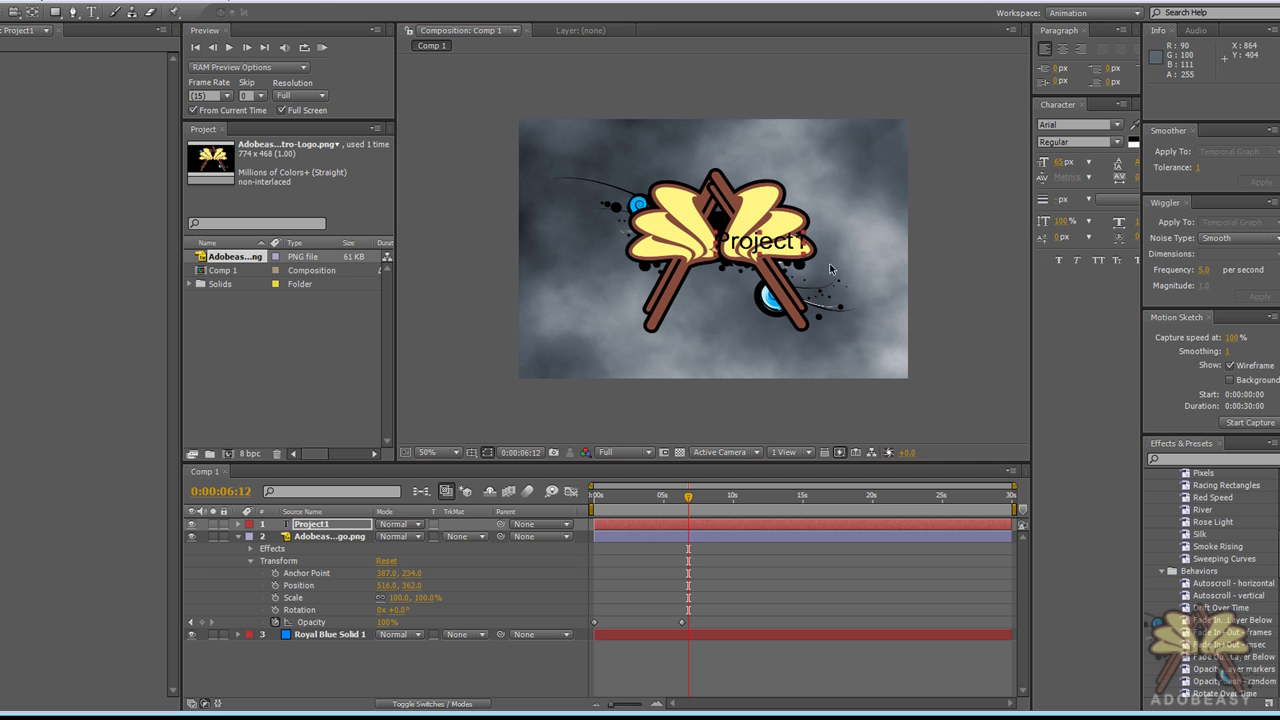
{"action": "left_click_drag", "start_coordinate": [762, 245], "coordinate": [608, 148]}
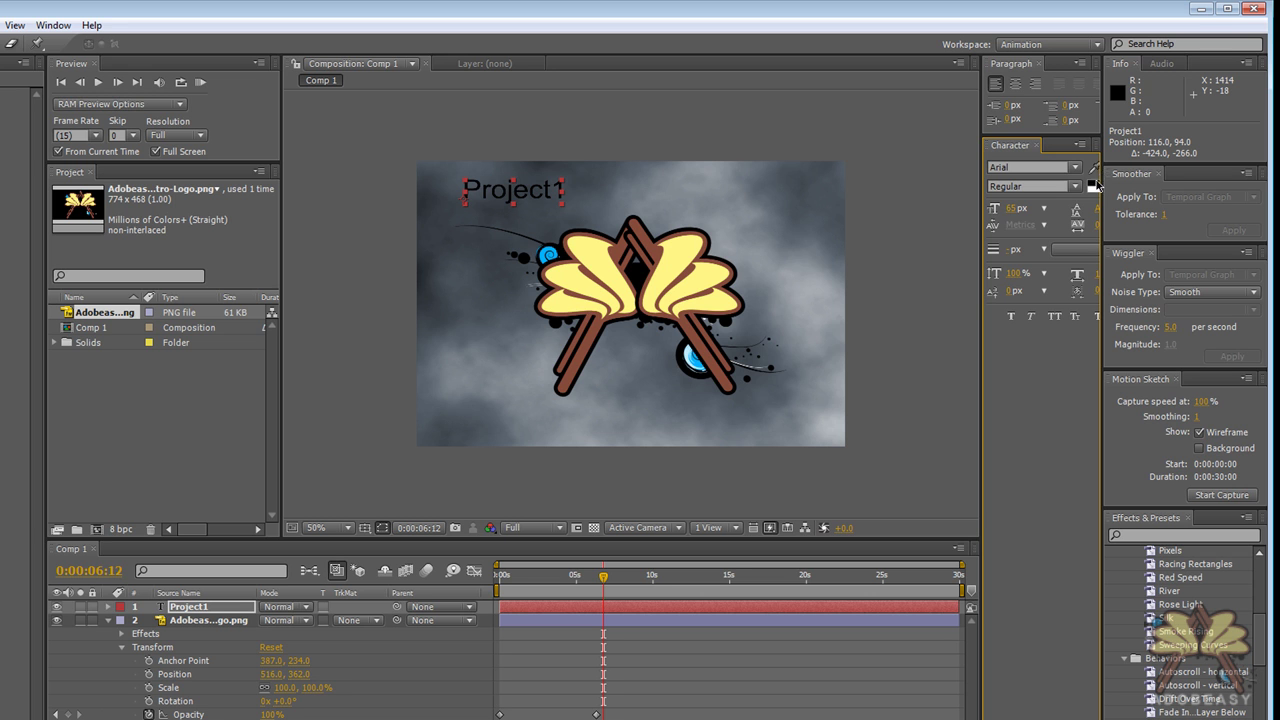
Change the Project1 text fill colour to a bright cyan in the Text Color picker.
{"action": "left_click", "coordinate": [1099, 182]}
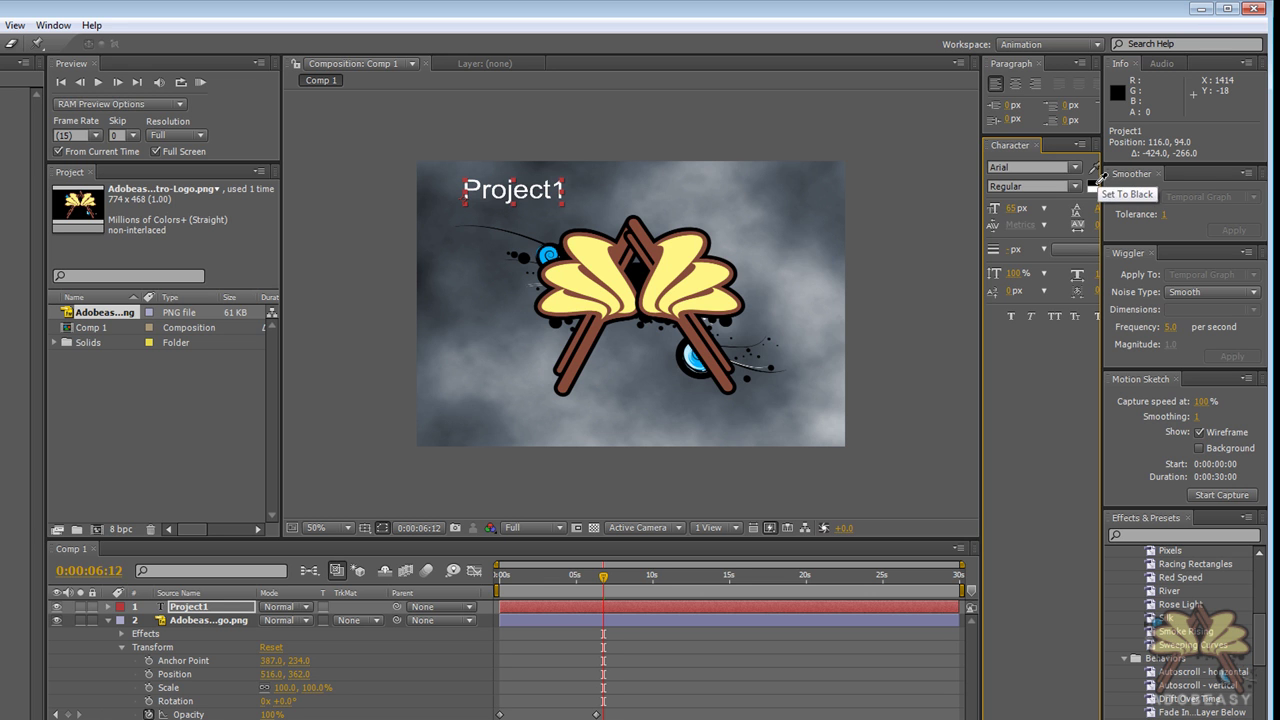
{"action": "left_click", "coordinate": [1099, 186]}
{"action": "left_click", "coordinate": [1099, 185]}
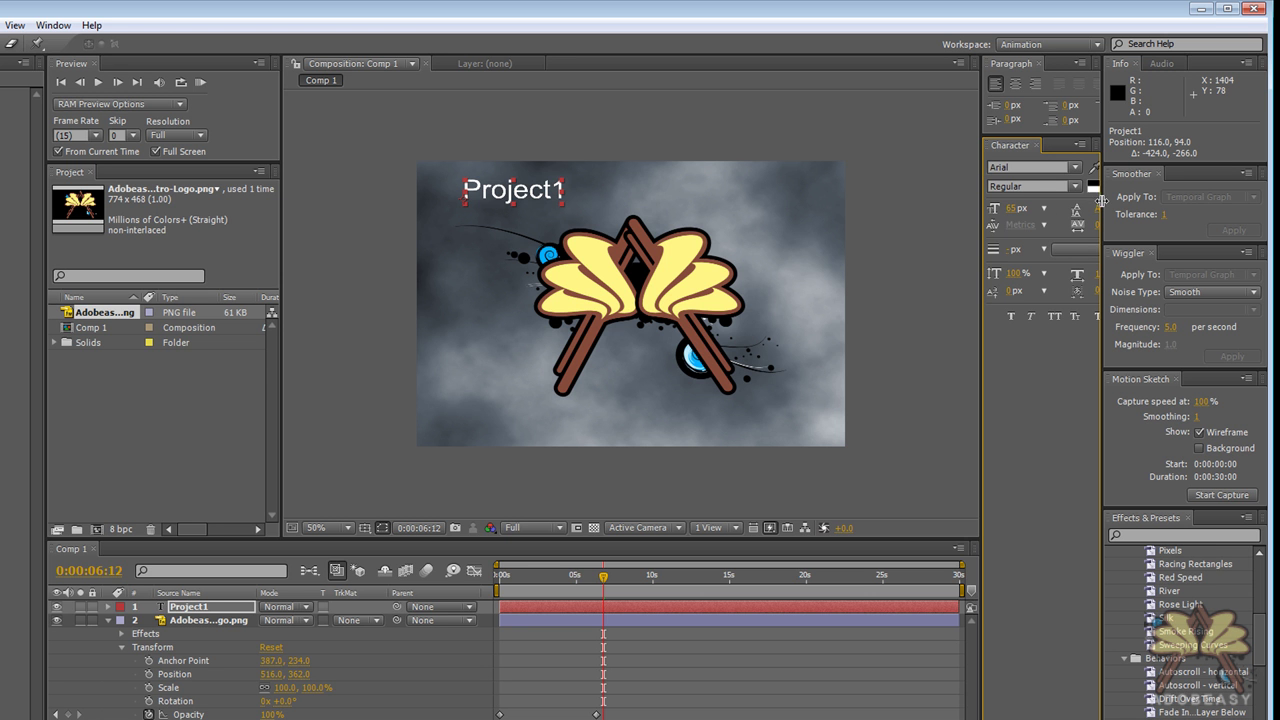
{"action": "left_click_drag", "start_coordinate": [1100, 200], "coordinate": [1160, 205]}
{"action": "left_click", "coordinate": [1120, 180]}
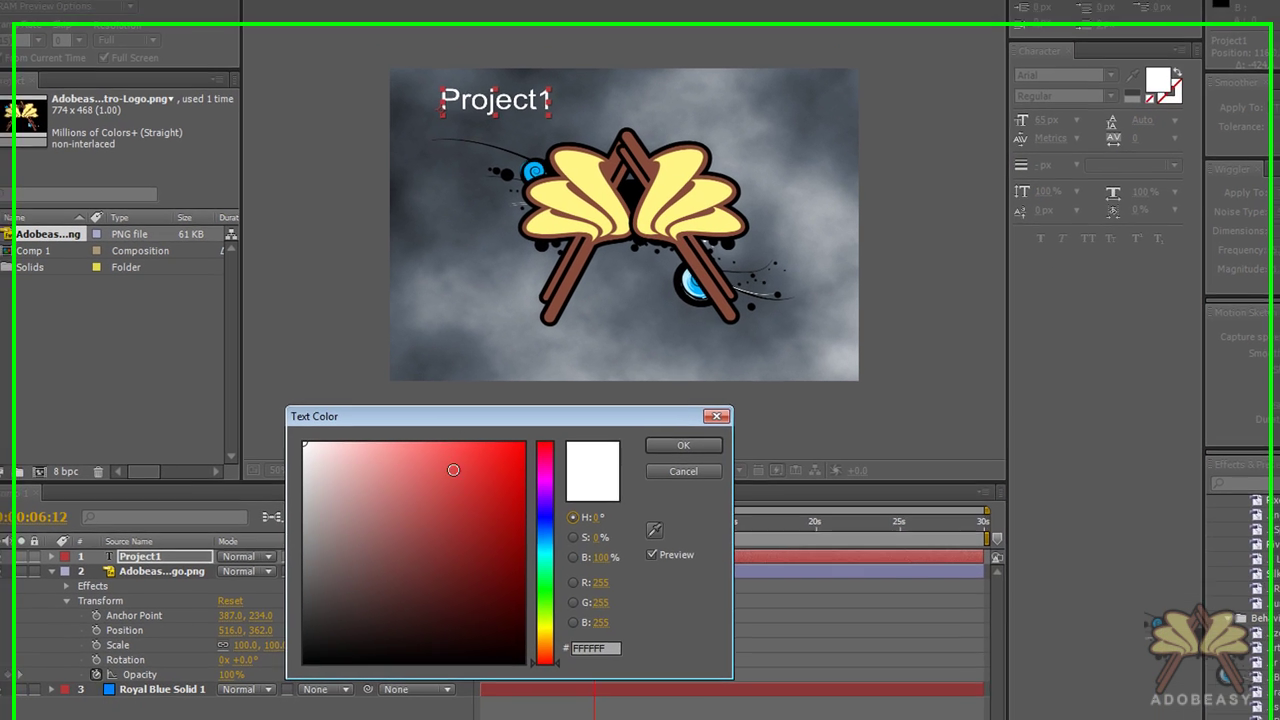
{"action": "left_click_drag", "start_coordinate": [453, 470], "coordinate": [351, 503]}
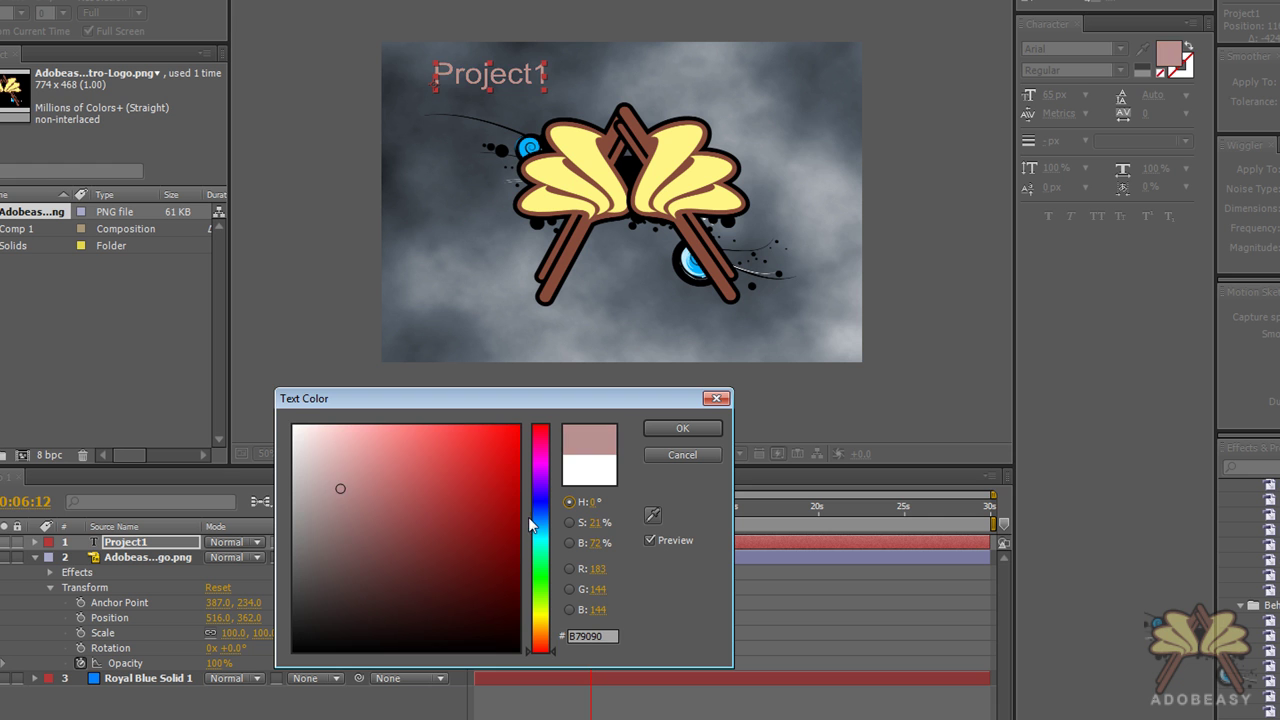
{"action": "left_click_drag", "start_coordinate": [531, 525], "coordinate": [541, 537]}
{"action": "mouse_move", "coordinate": [340, 488]}
{"action": "left_mouse_down"}
{"action": "mouse_move", "coordinate": [296, 428]}
{"action": "mouse_move", "coordinate": [352, 473]}
{"action": "mouse_move", "coordinate": [366, 424]}
{"action": "mouse_move", "coordinate": [443, 597]}
{"action": "mouse_move", "coordinate": [486, 531]}
{"action": "mouse_move", "coordinate": [478, 454]}
{"action": "left_mouse_up"}
{"action": "left_click", "coordinate": [682, 429]}
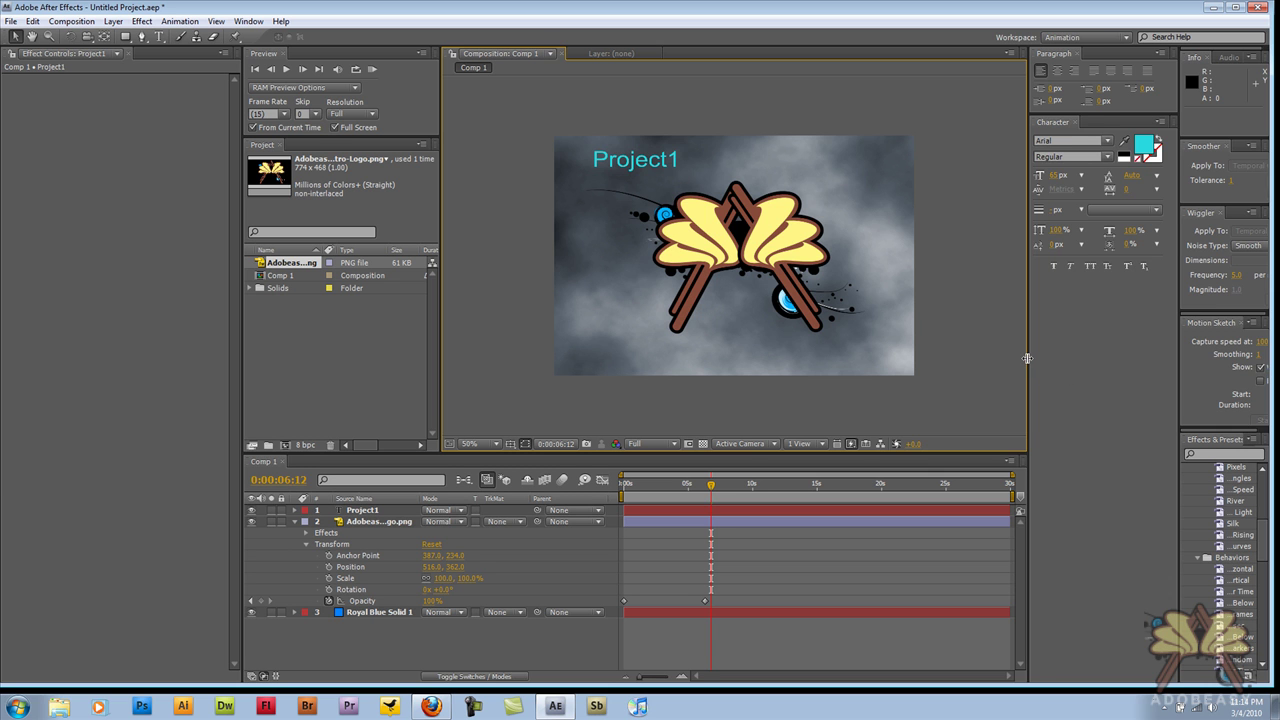
{"action": "left_click_drag", "start_coordinate": [1030, 358], "coordinate": [867, 356]}
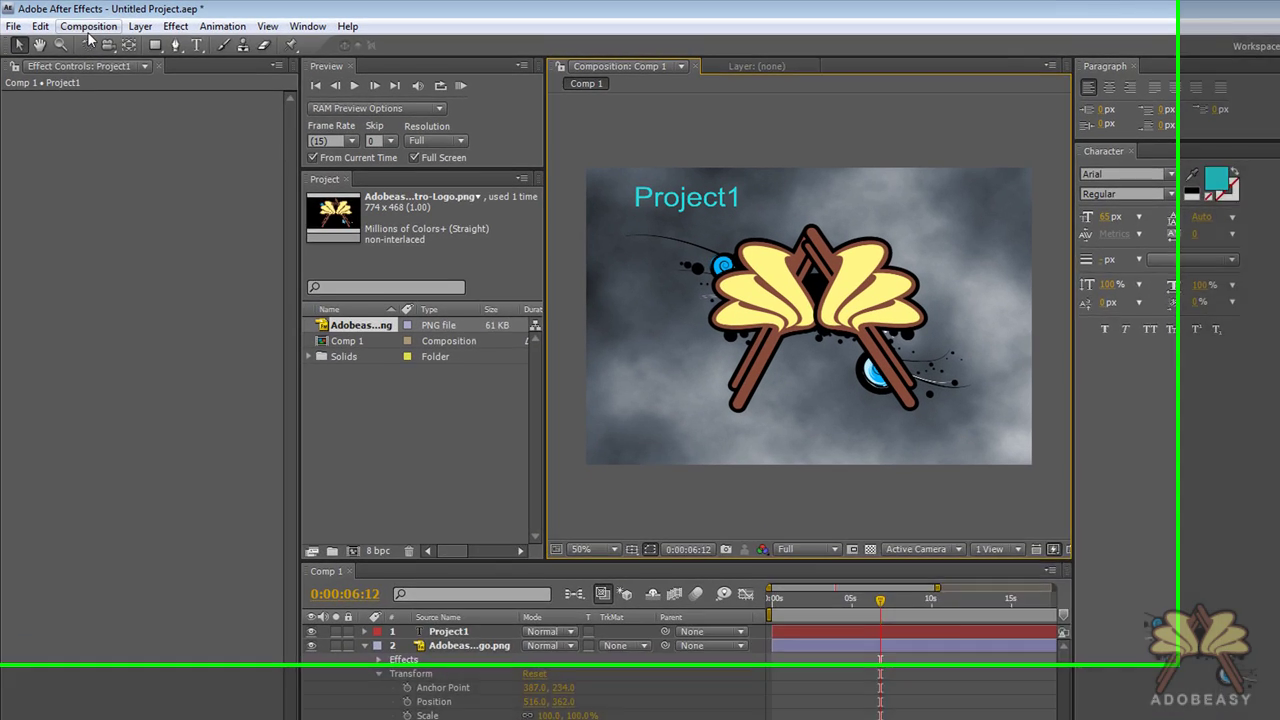
Add Comp 1 to the render queue and render it to Comp 1_1.avi.
{"action": "left_click", "coordinate": [72, 22]}
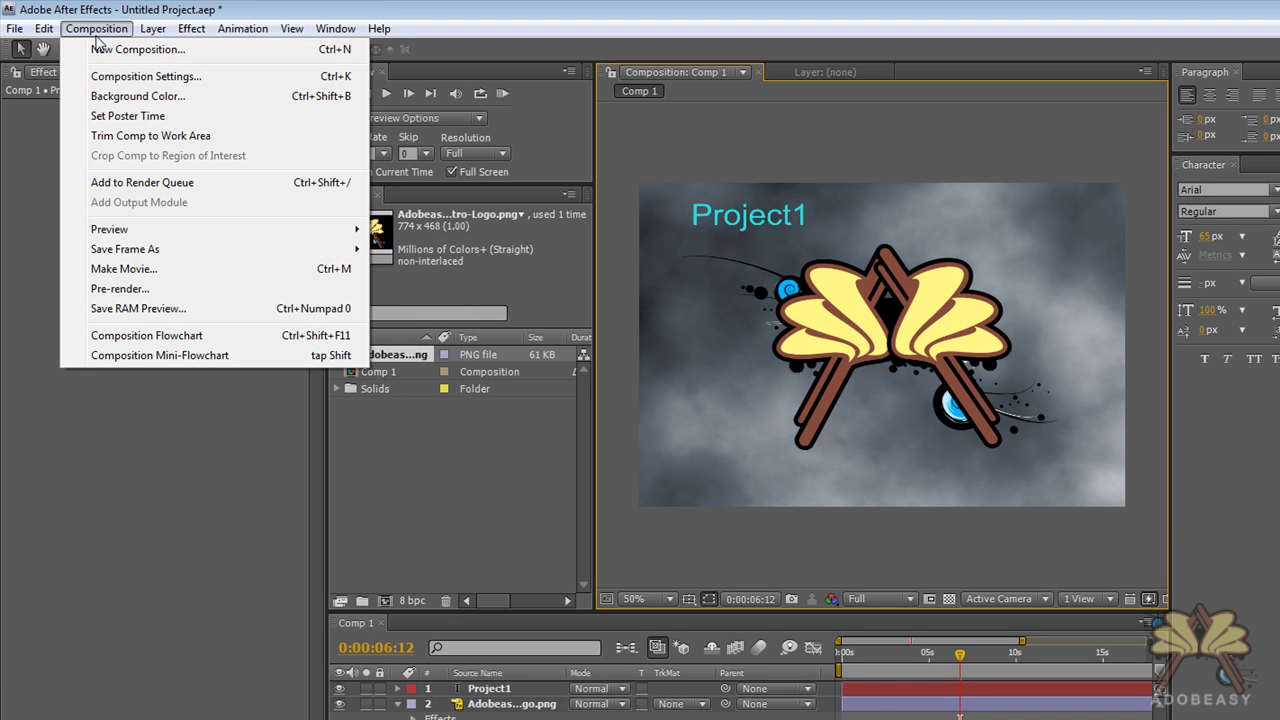
{"action": "left_click", "coordinate": [157, 187]}
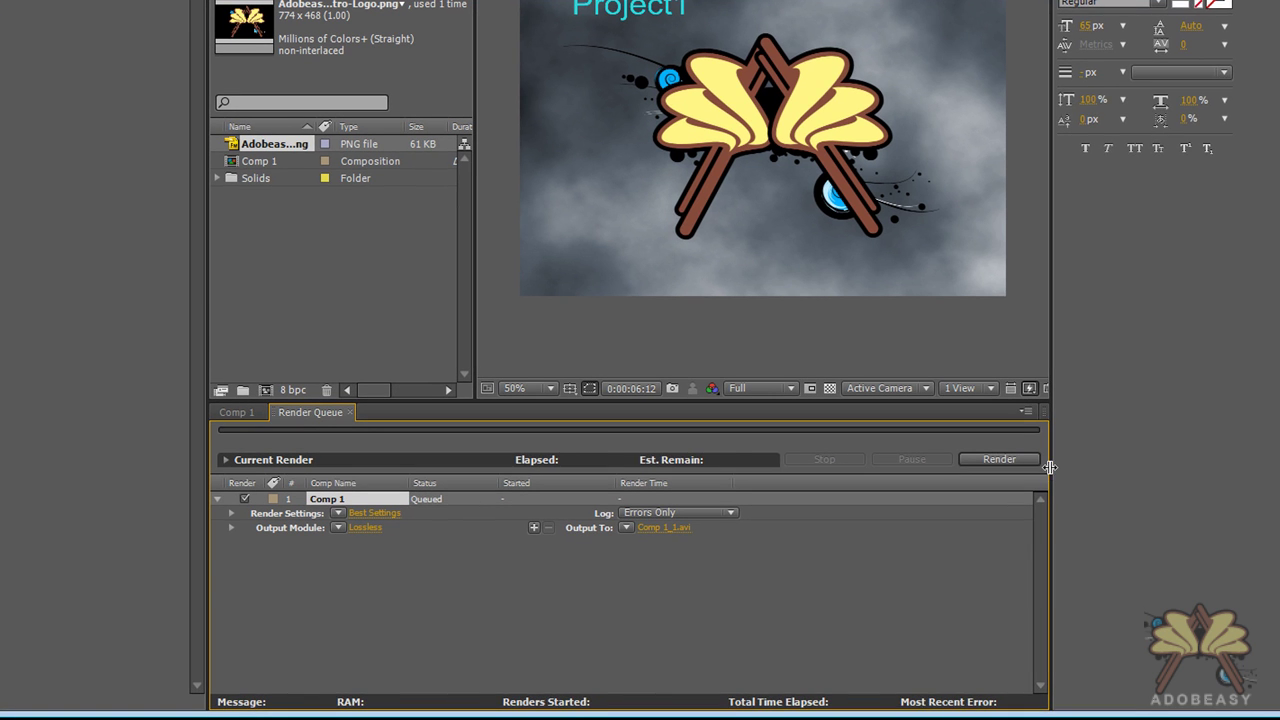
{"action": "left_click_drag", "start_coordinate": [1049, 467], "coordinate": [1139, 471]}
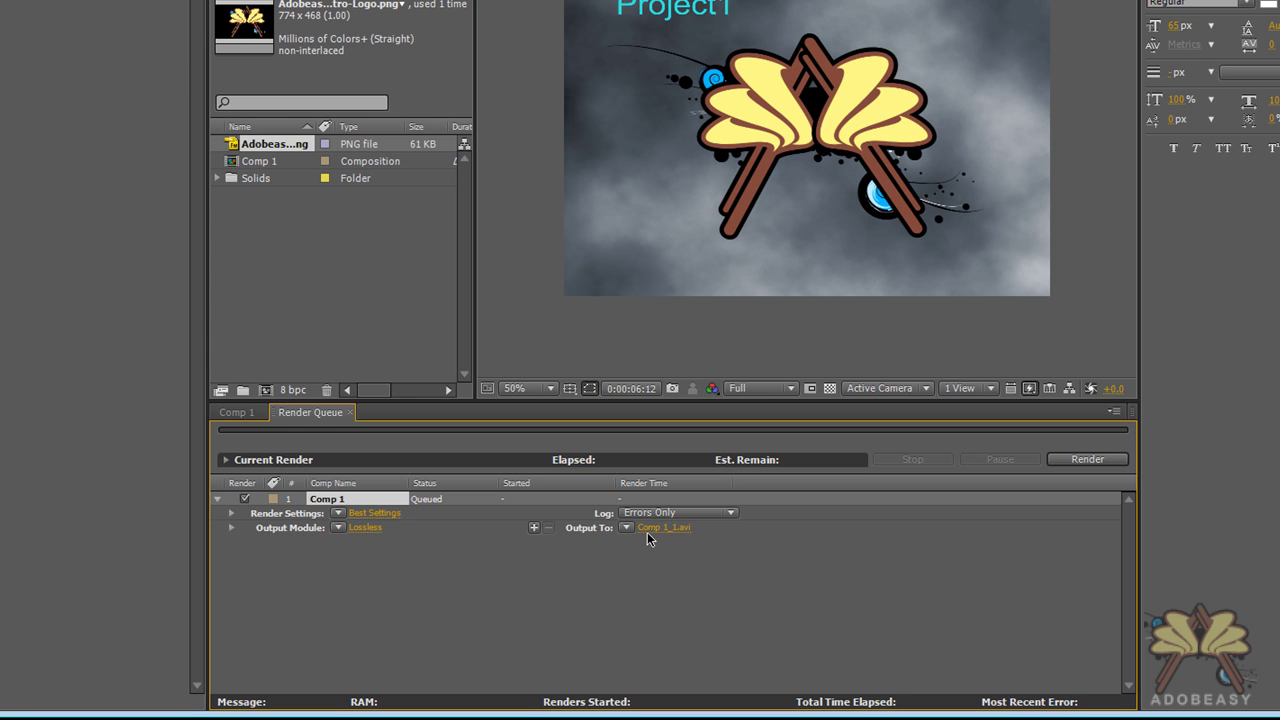
{"action": "left_click", "coordinate": [1117, 459]}
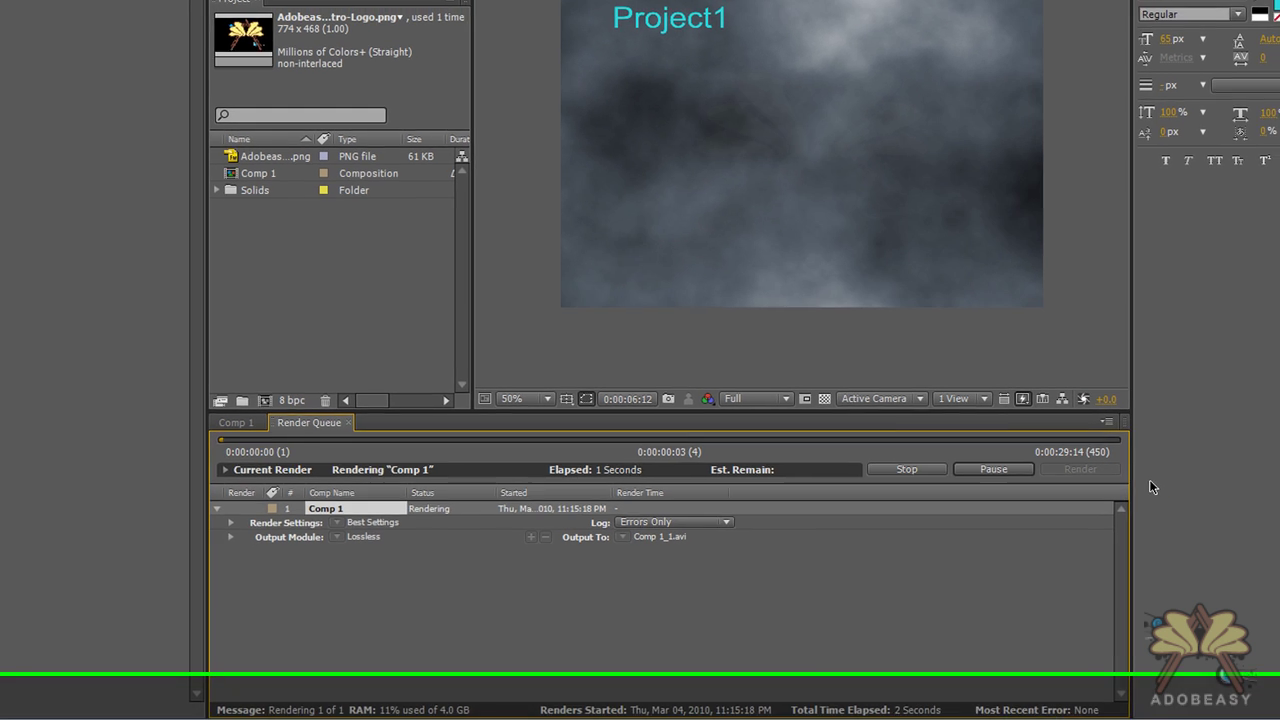